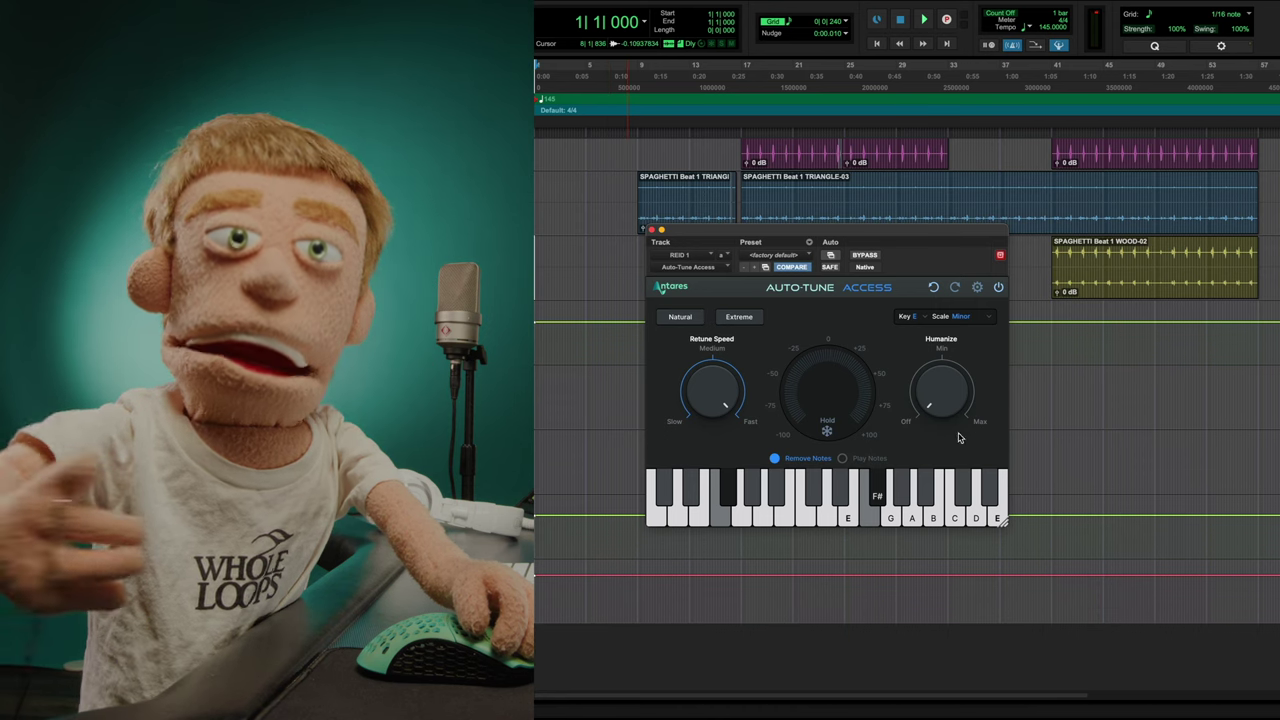
Reposition and enlarge REID 1's Auto-Tune Access window, then apply the Natural correction style.
{"action": "left_click_drag", "start_coordinate": [913, 237], "coordinate": [913, 259]}
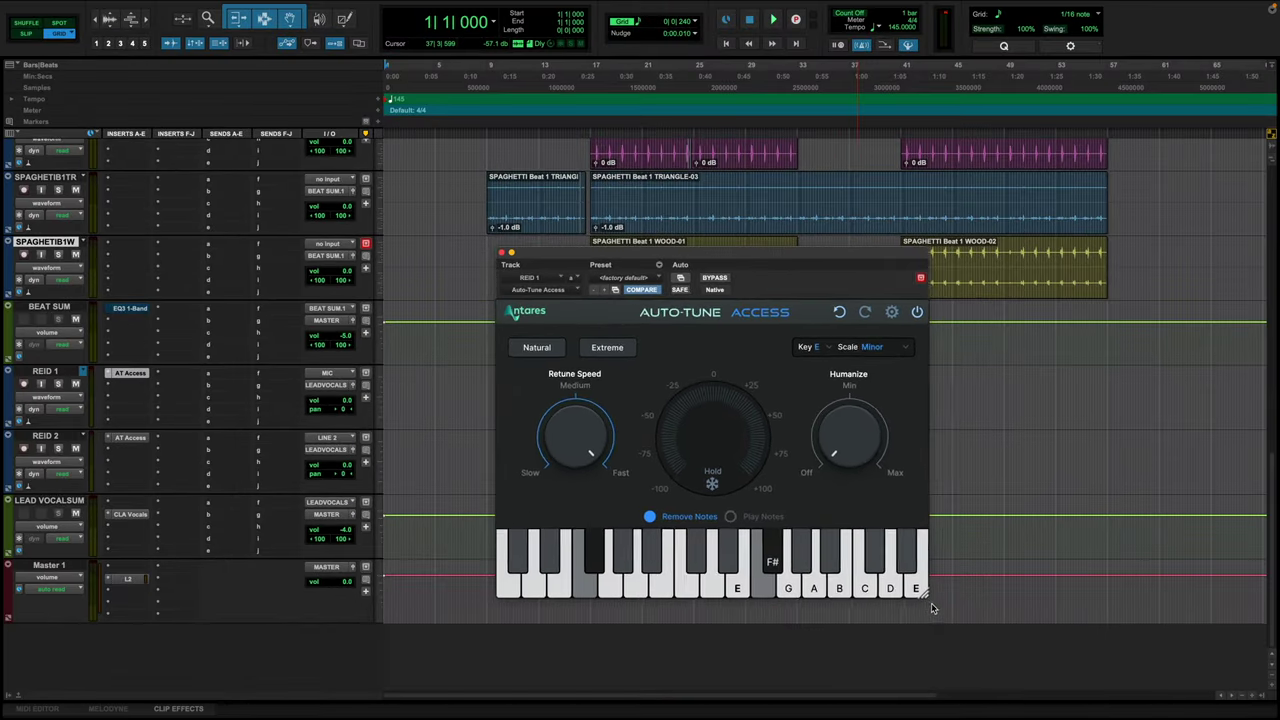
{"action": "left_click_drag", "start_coordinate": [940, 612], "coordinate": [1016, 660]}
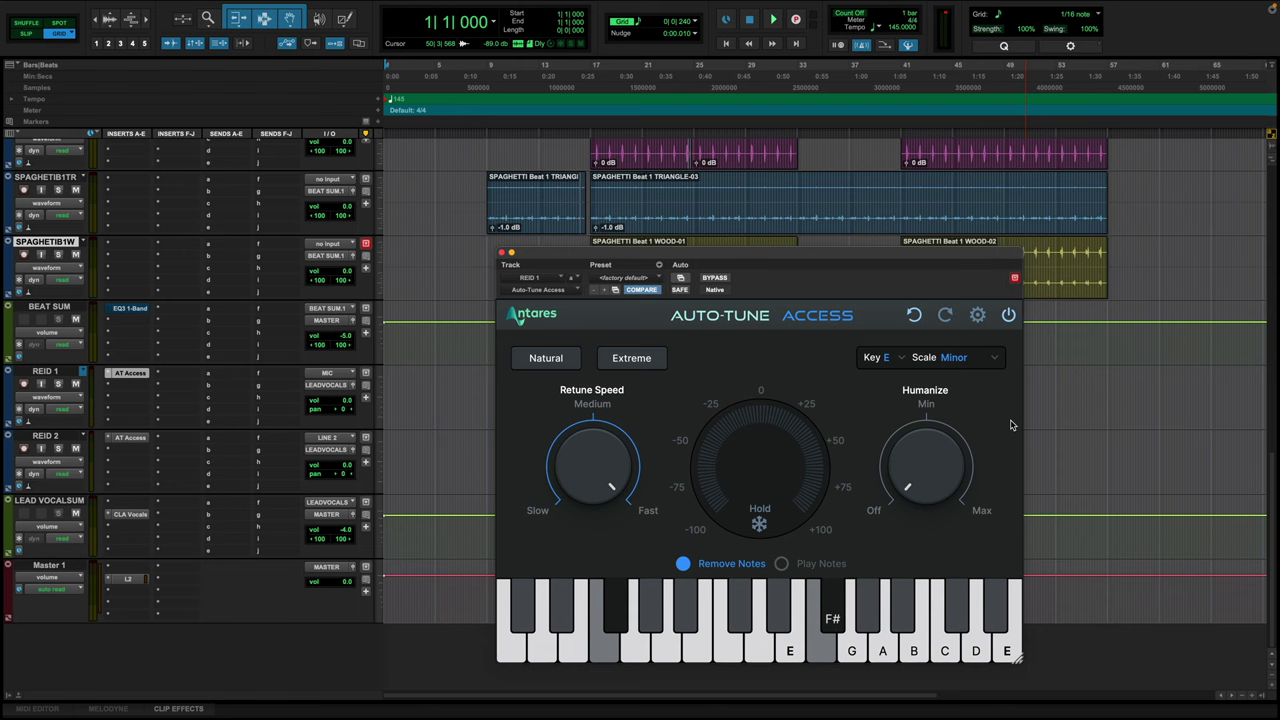
{"action": "left_click_drag", "start_coordinate": [856, 253], "coordinate": [828, 244]}
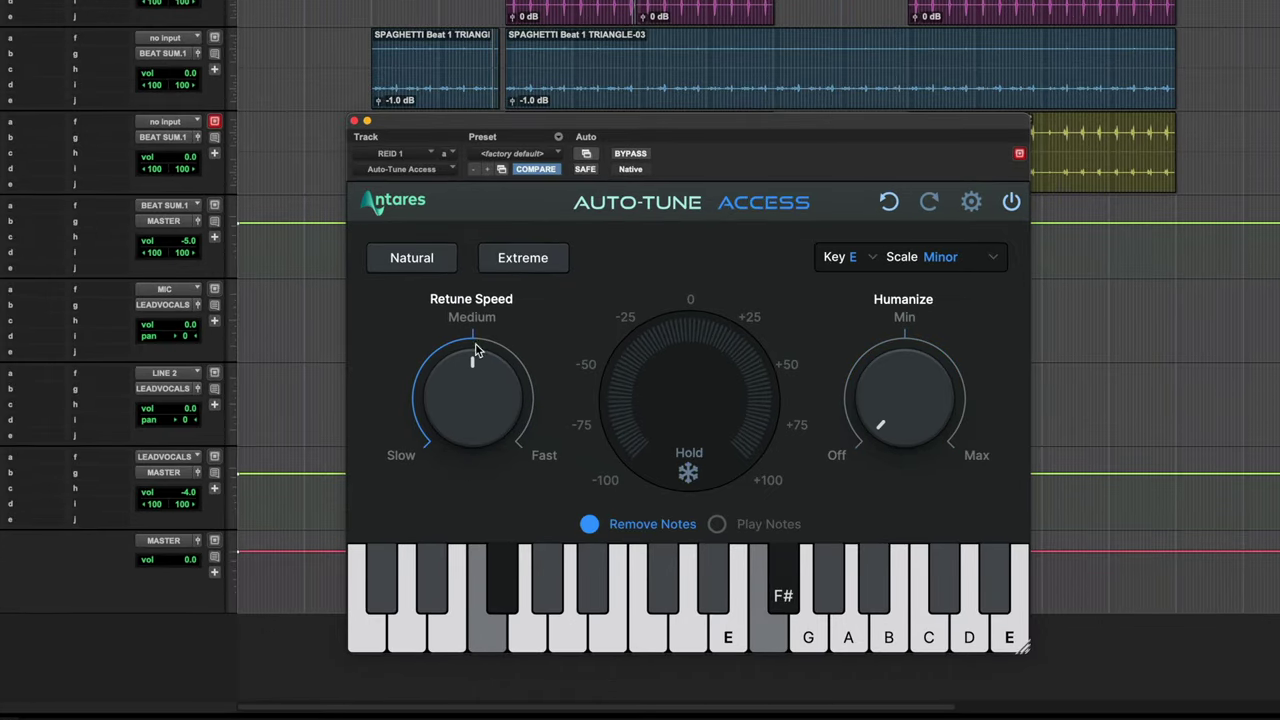
{"action": "left_click", "coordinate": [448, 260]}
{"action": "mouse_move", "coordinate": [903, 546]}
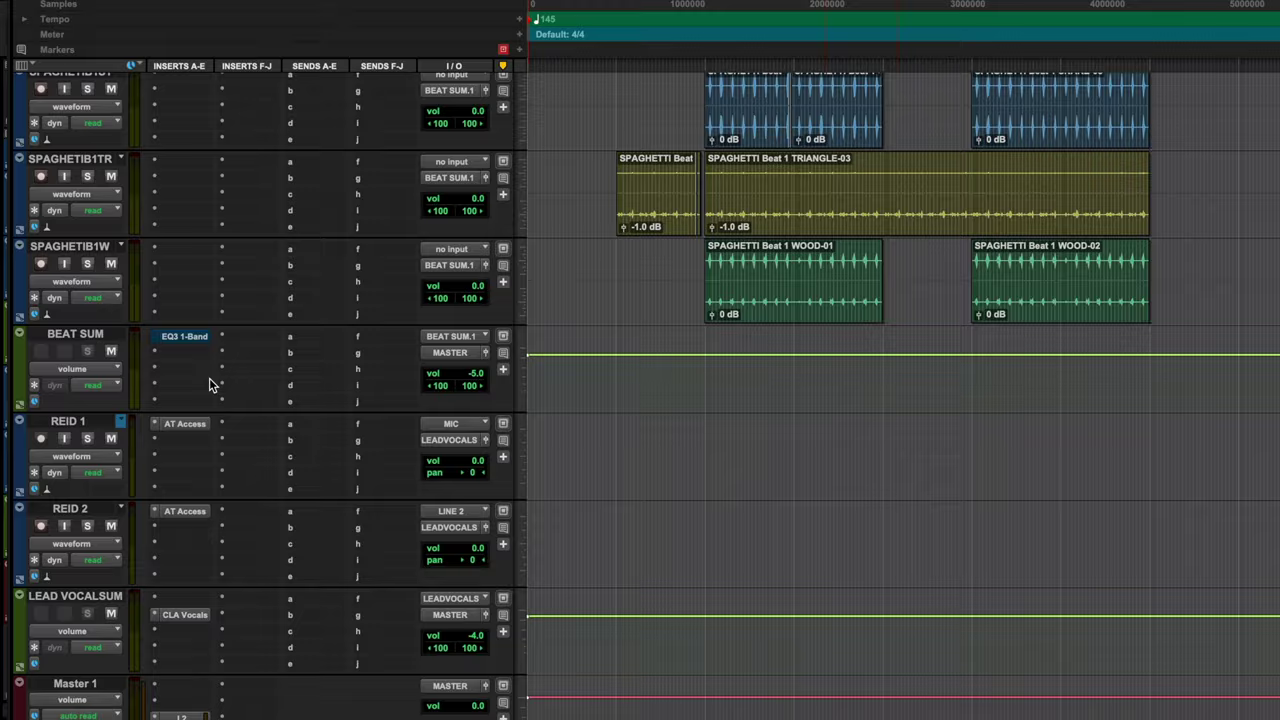
Insert Auto-Key 2 on BEAT SUM and play the song so it detects E Minor.
{"action": "left_click", "coordinate": [150, 404]}
{"action": "type", "text": "AUTO-KEY"}
{"action": "left_click", "coordinate": [266, 362]}
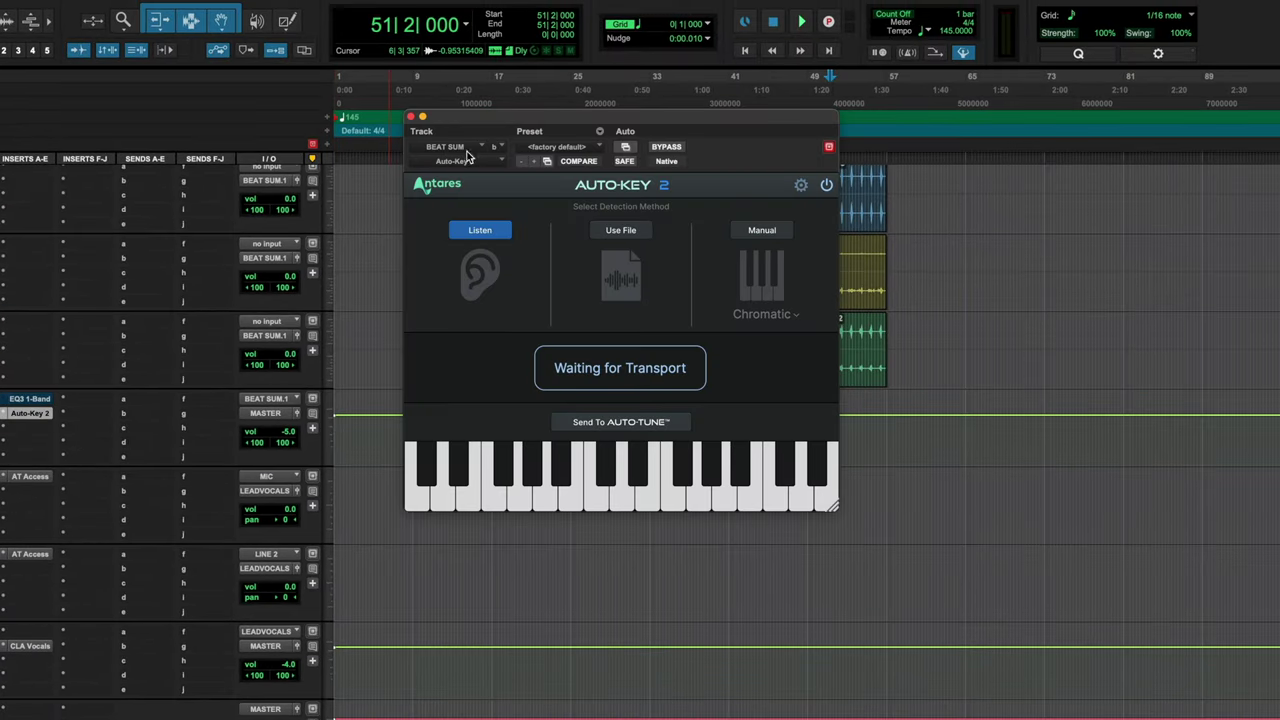
{"action": "left_click_drag", "start_coordinate": [494, 118], "coordinate": [612, 215]}
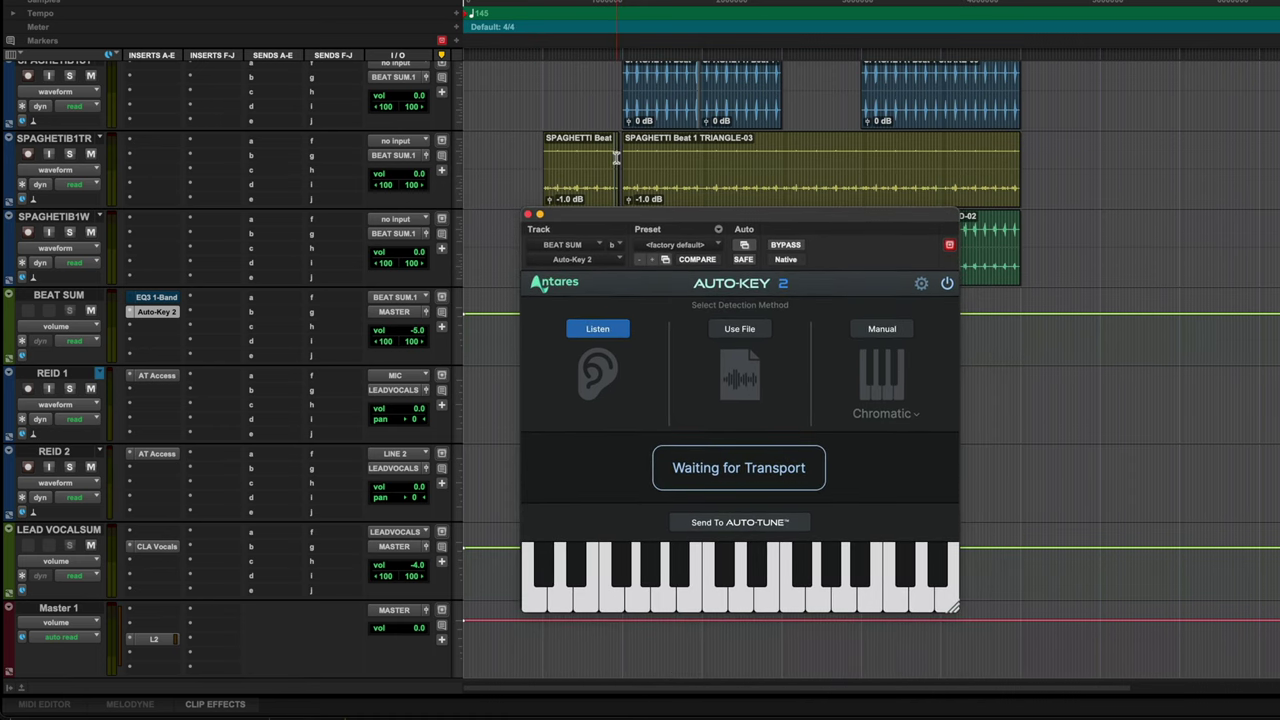
{"action": "key", "text": "space"}
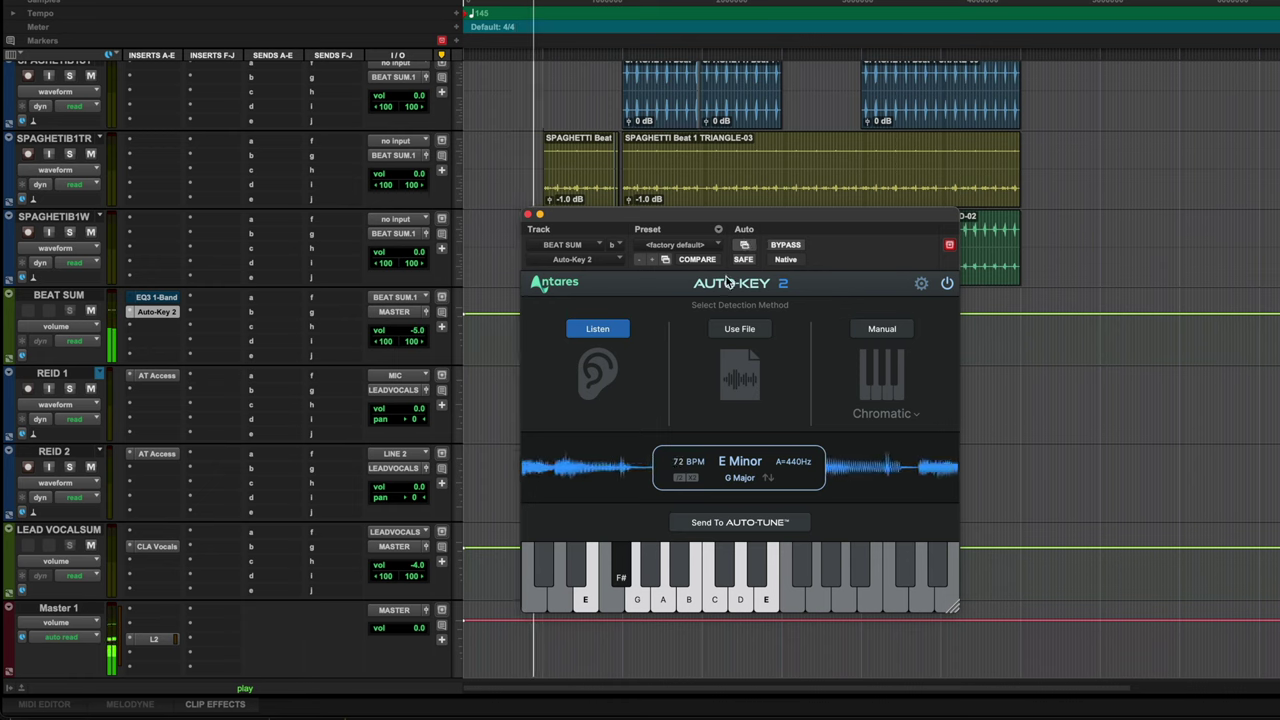
Send the detected E Minor key to Auto-Tune Access and record-arm REID 1.
{"action": "left_click", "coordinate": [721, 524]}
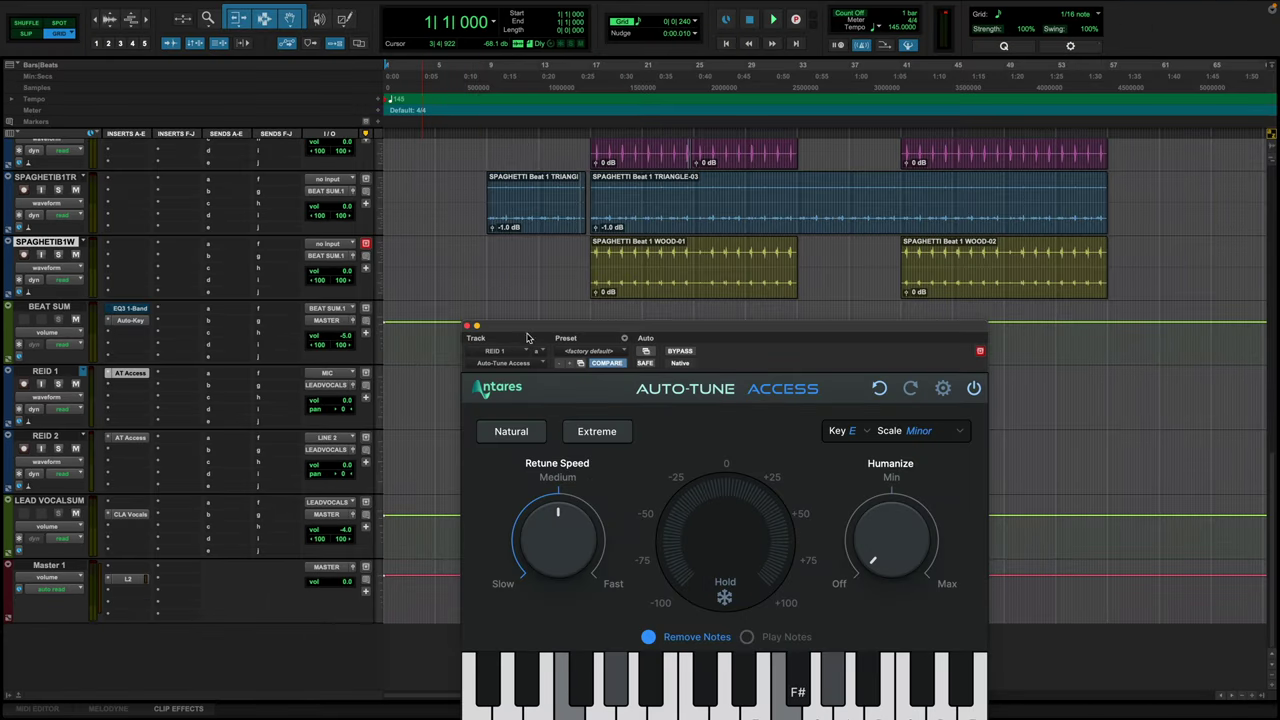
{"action": "left_click_drag", "start_coordinate": [528, 337], "coordinate": [517, 244]}
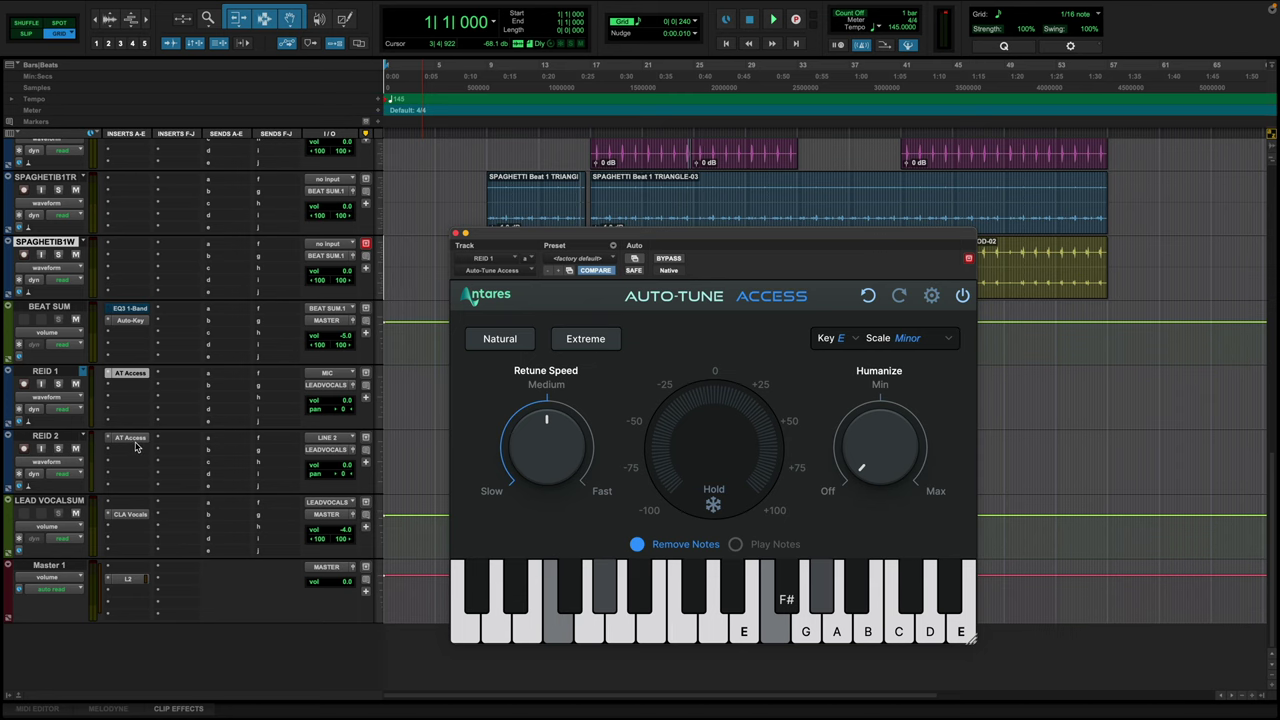
{"action": "left_click_drag", "start_coordinate": [544, 236], "coordinate": [530, 214]}
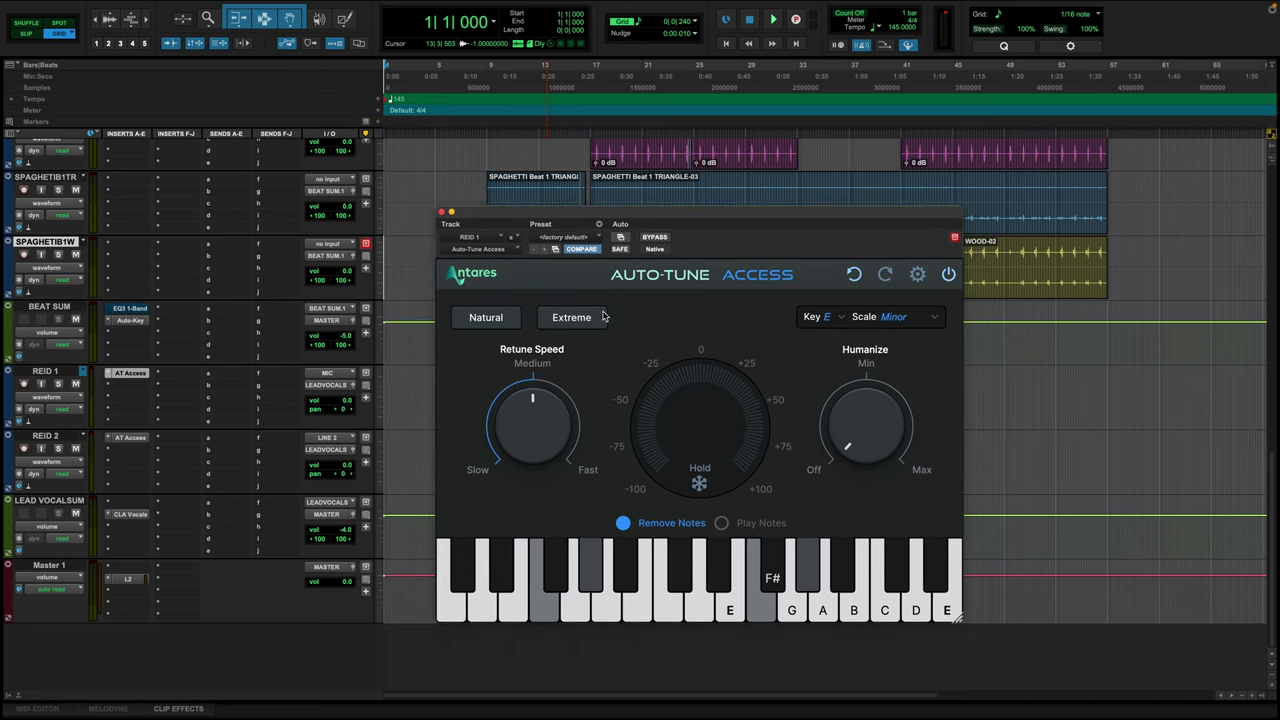
{"action": "left_click_drag", "start_coordinate": [956, 620], "coordinate": [1011, 648]}
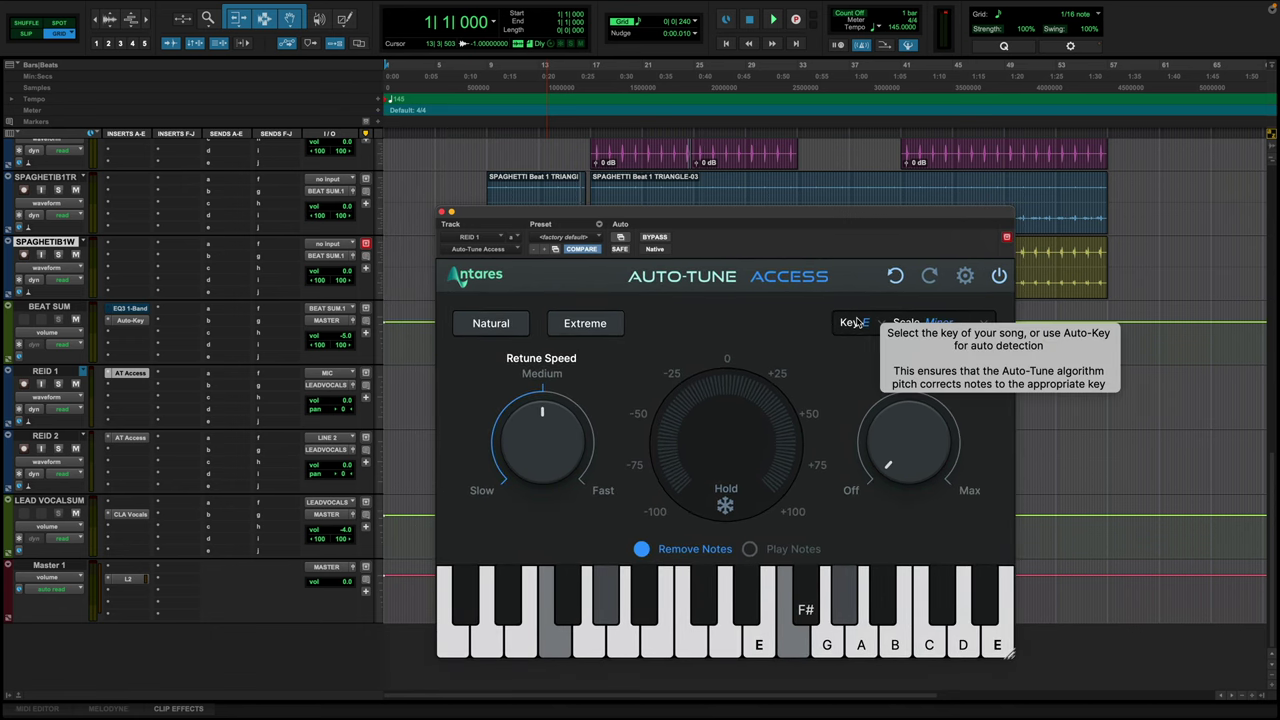
{"action": "left_click", "coordinate": [25, 385]}
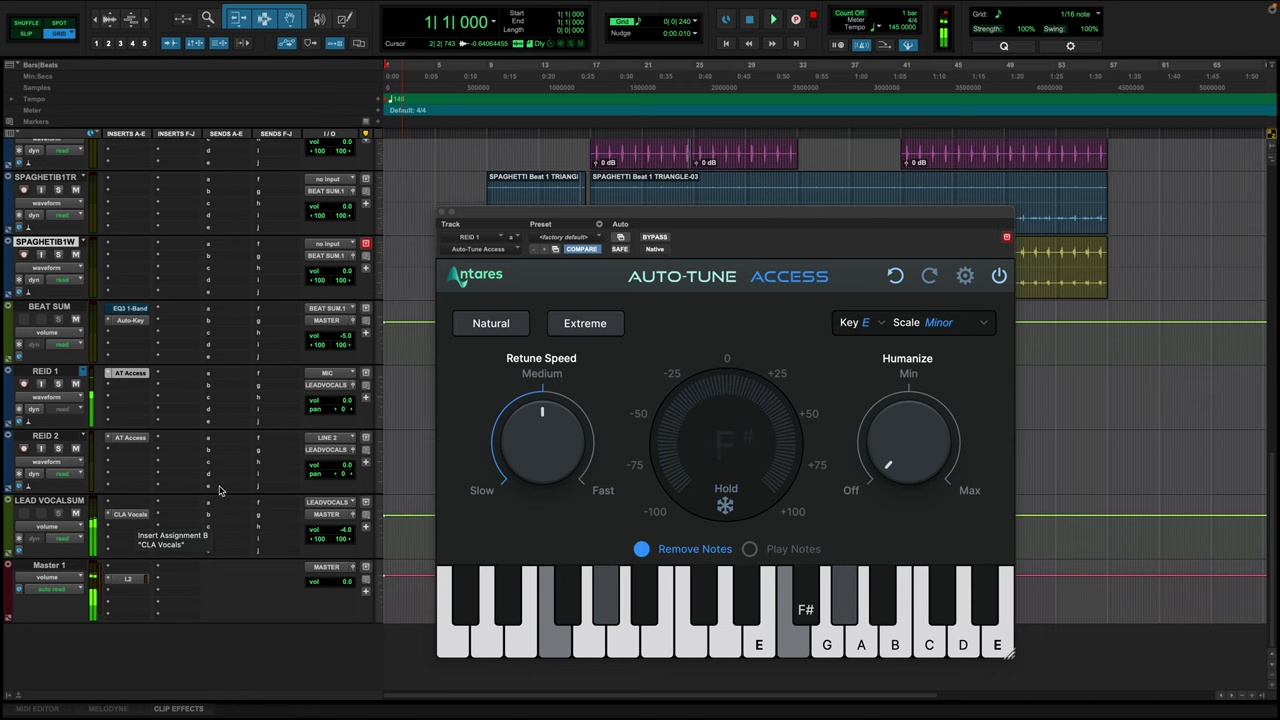
{"action": "left_click_drag", "start_coordinate": [569, 220], "coordinate": [614, 181]}
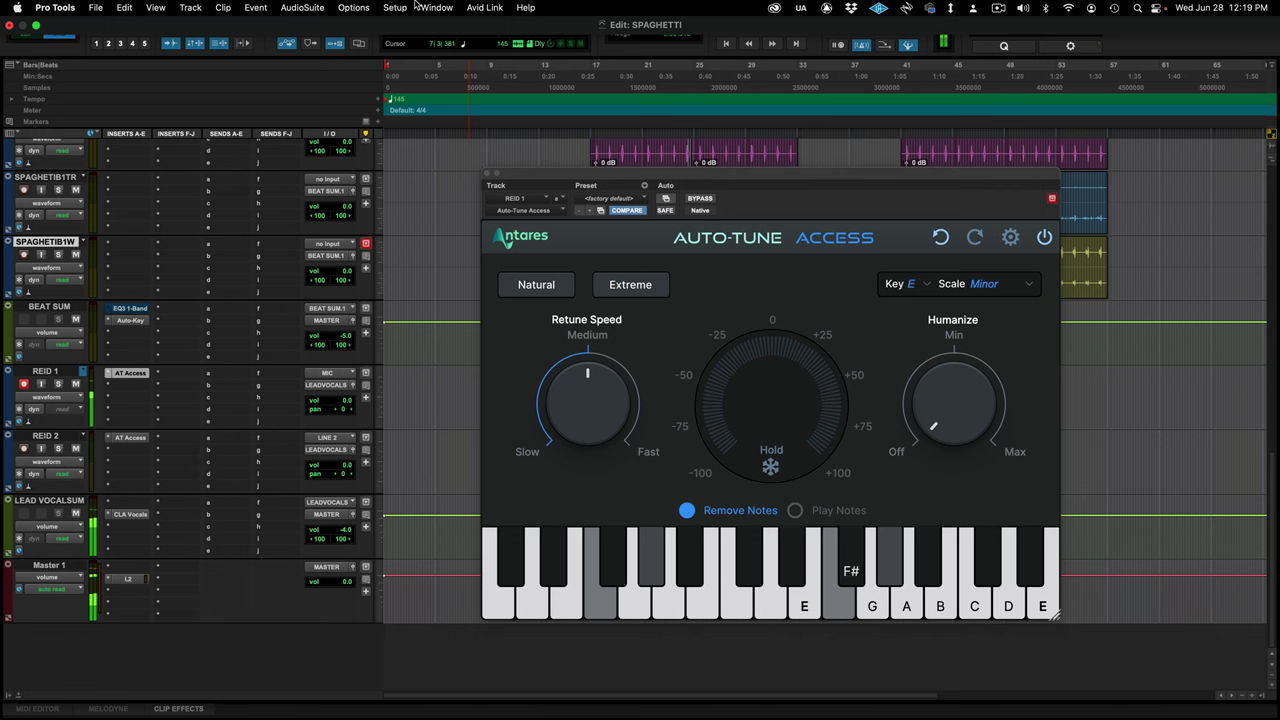
{"action": "left_click", "coordinate": [400, 8]}
{"action": "left_click", "coordinate": [430, 40]}
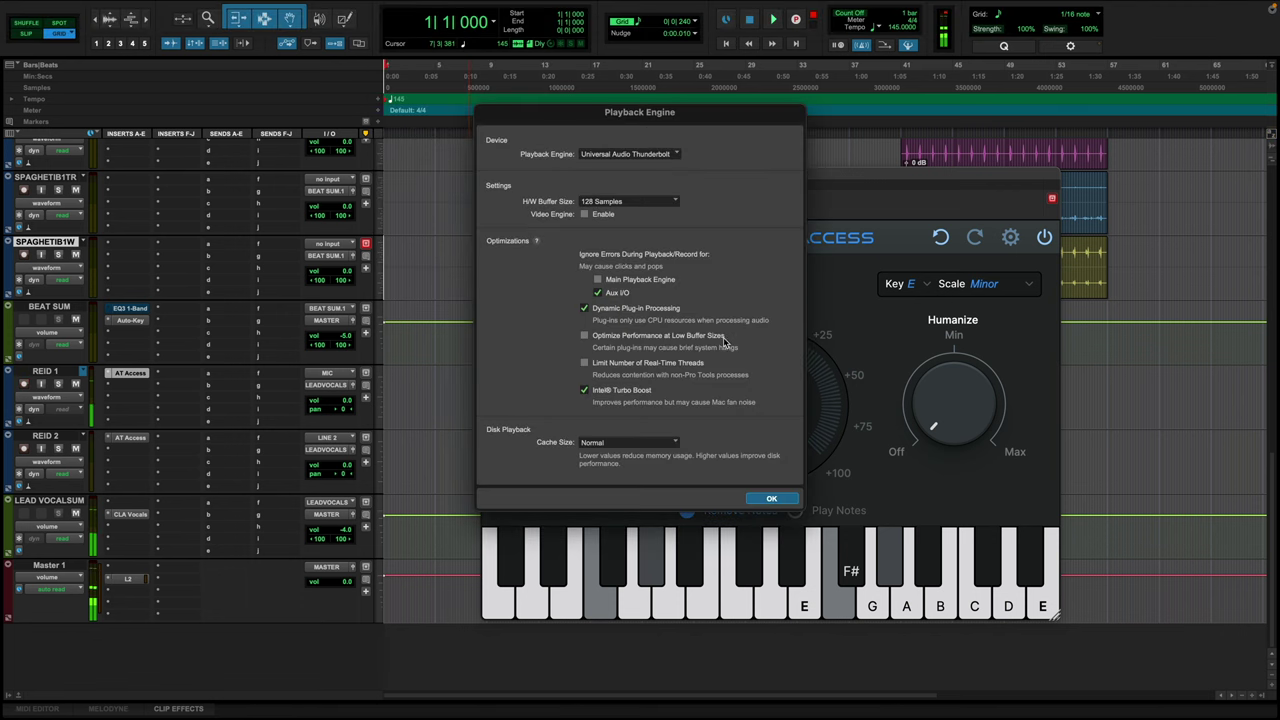
{"action": "left_click", "coordinate": [615, 203]}
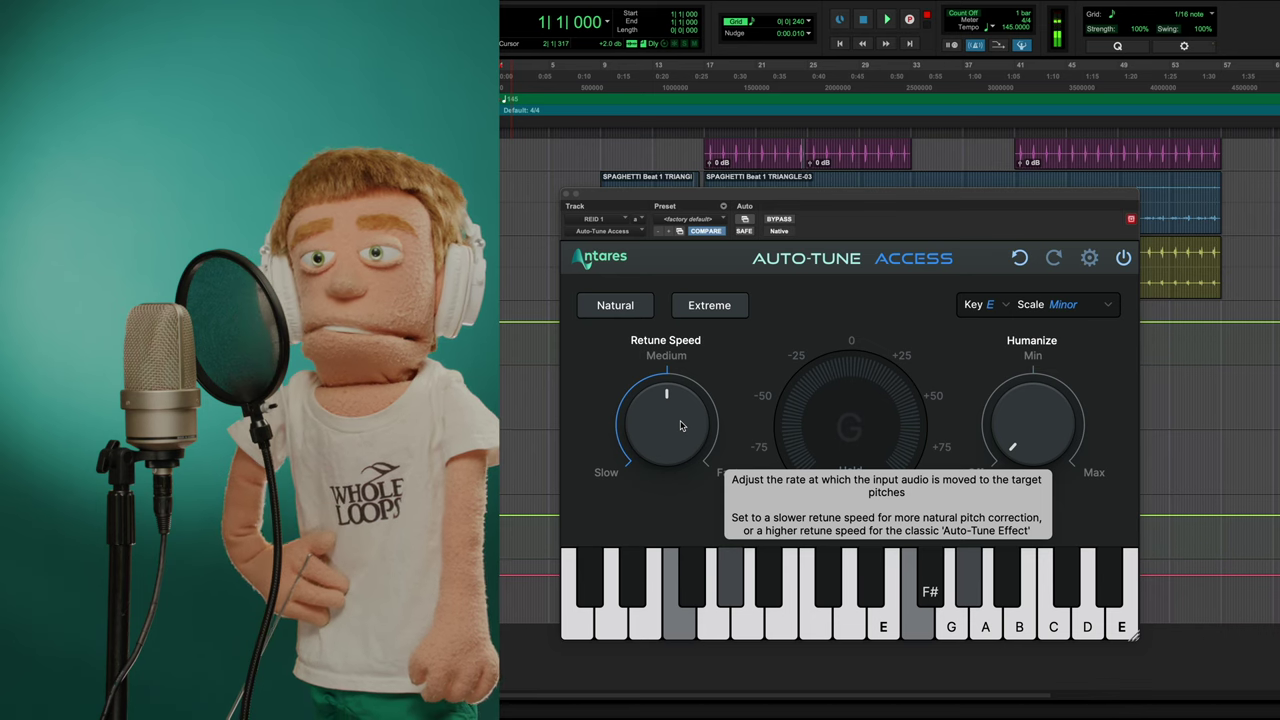
Turn REID 1's Retune Speed knob toward Fast and start playback.
{"action": "left_click_drag", "start_coordinate": [683, 427], "coordinate": [683, 390]}
{"action": "key", "text": "space"}
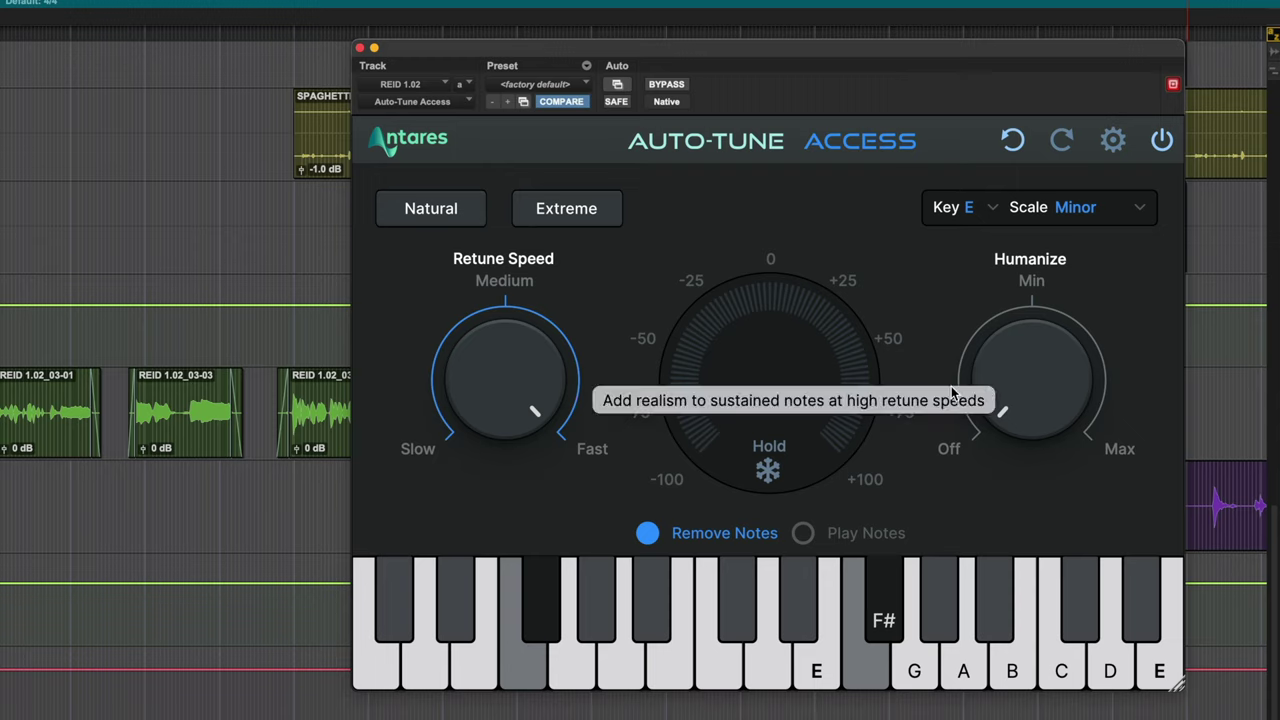
Zoom the timeline onto the REID 1.02 clip and reopen its Auto-Tune Access window.
{"action": "left_click", "coordinate": [358, 48]}
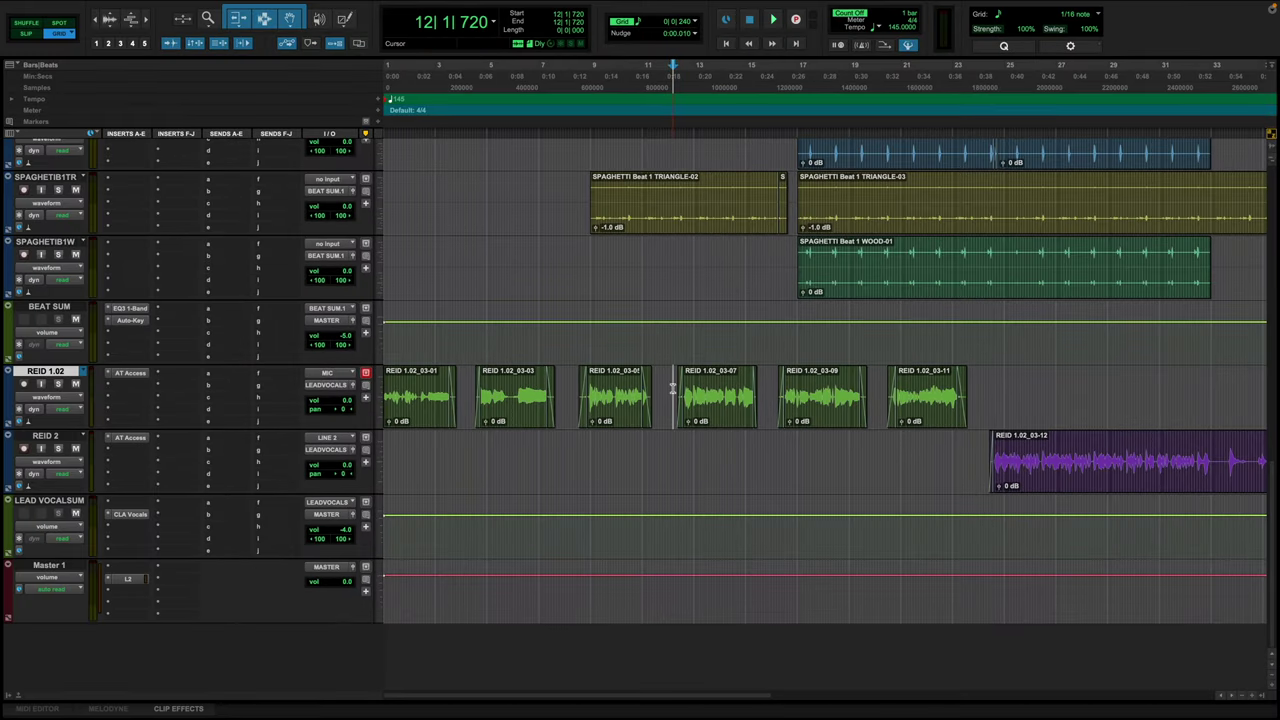
{"action": "key", "text": "r"}
{"action": "left_click", "coordinate": [726, 460]}
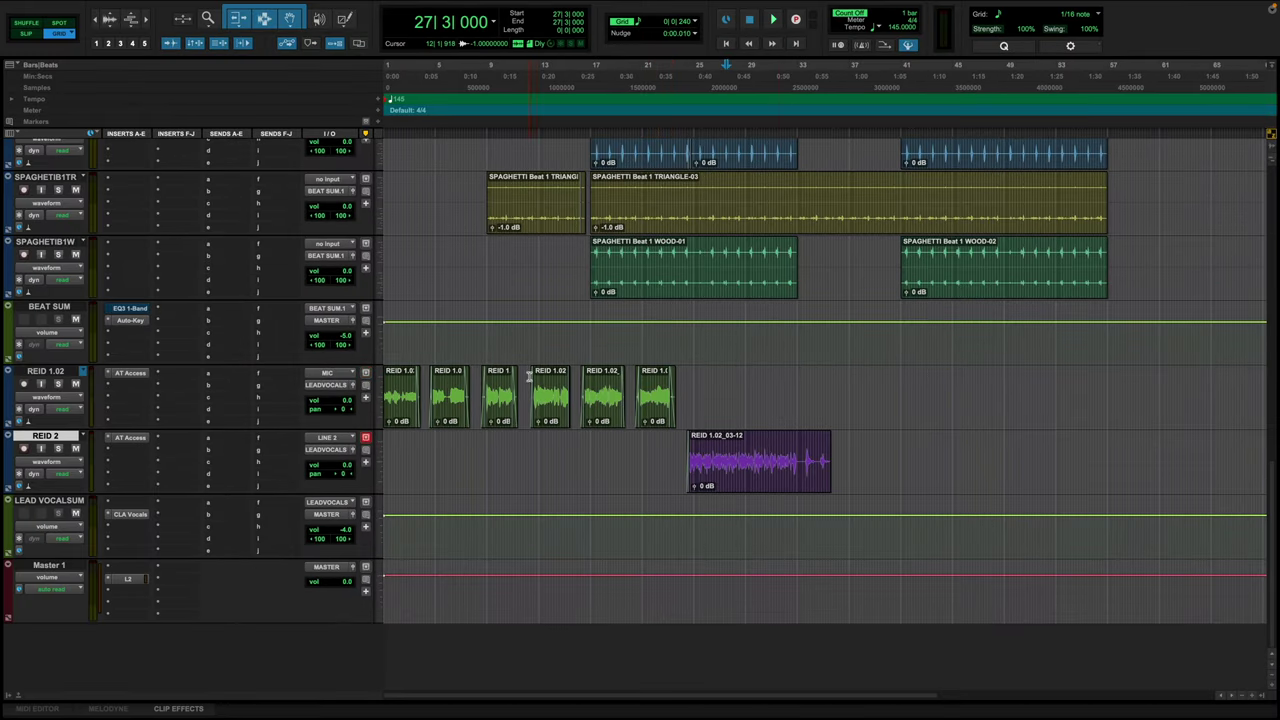
{"action": "left_click", "coordinate": [531, 390]}
{"action": "key", "text": "t"}
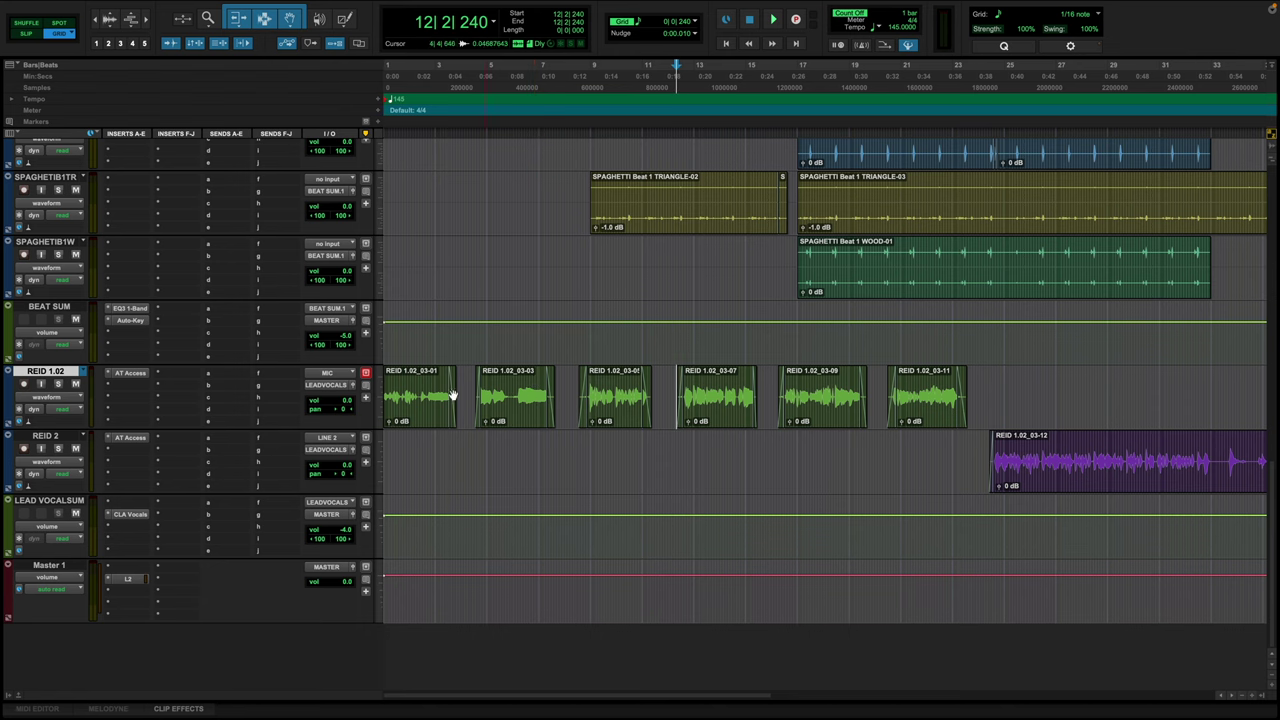
{"action": "left_click", "coordinate": [129, 372]}
{"action": "left_click_drag", "start_coordinate": [705, 144], "coordinate": [150, 92]}
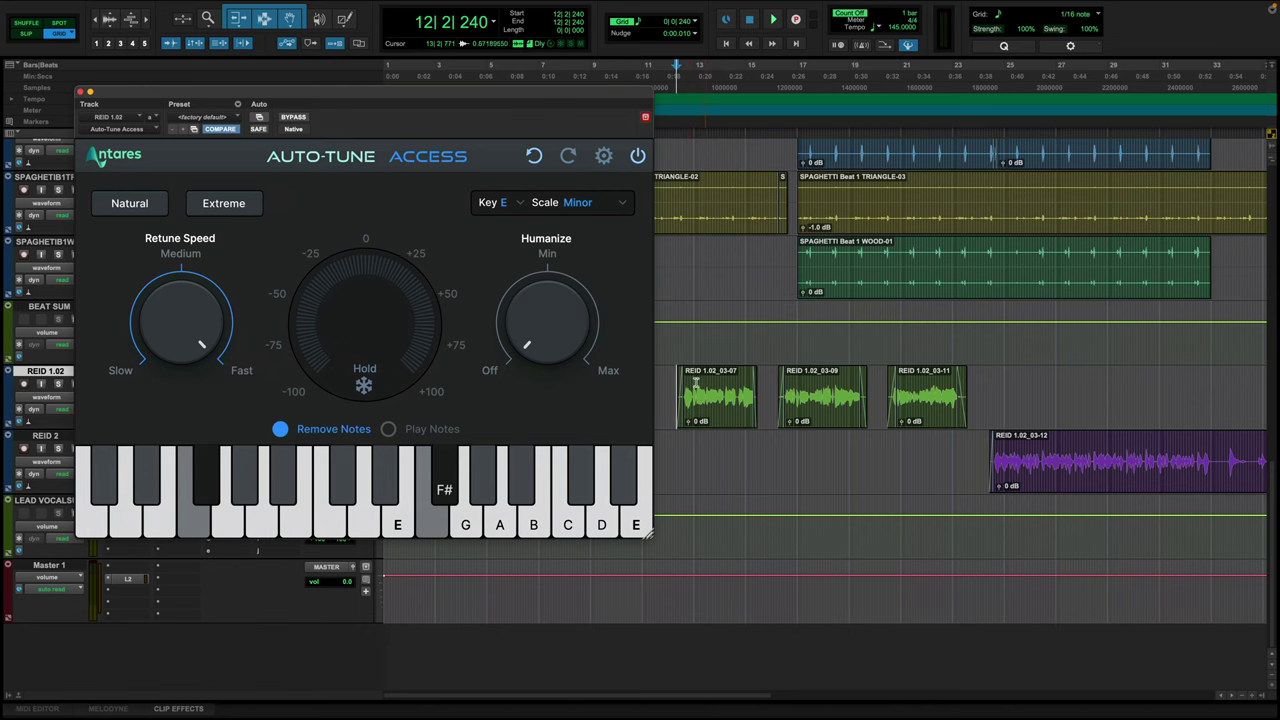
Play and stop the REID 1.02 lead vocal from bar 18 through Auto-Tune Access.
{"action": "key", "text": "space"}
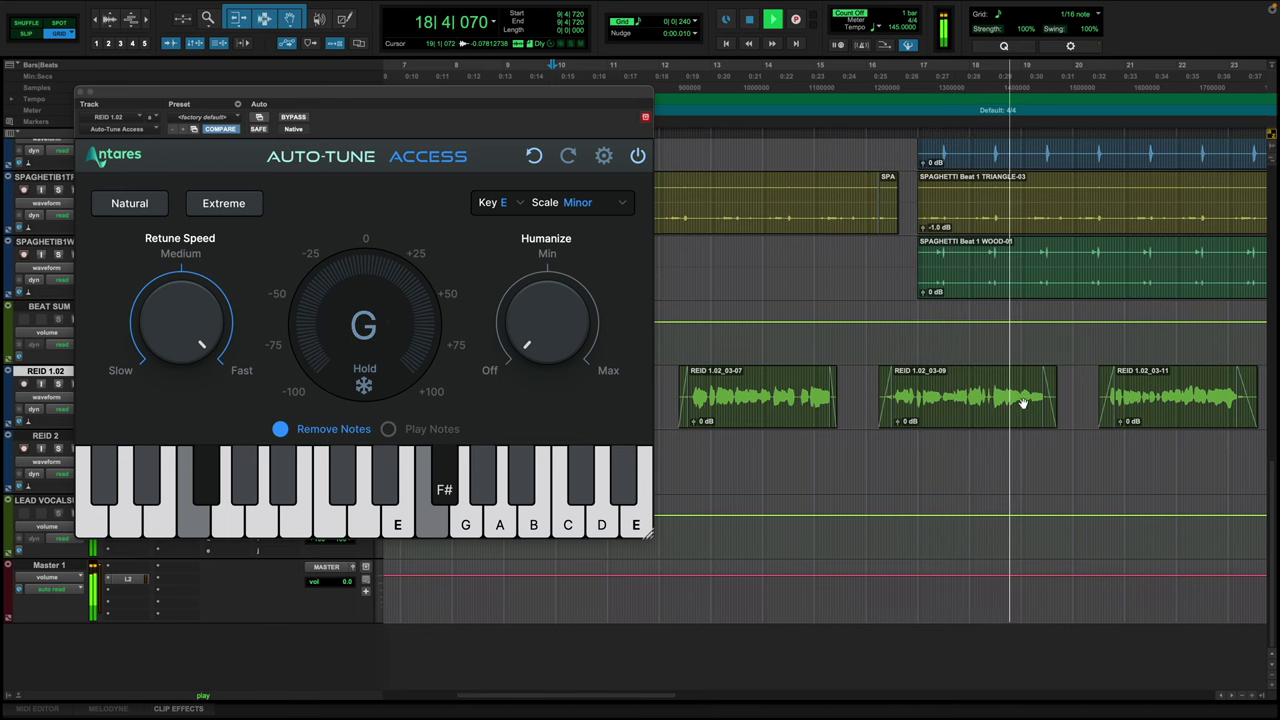
{"action": "scroll", "coordinate": [1027, 404], "scroll_direction": "up", "scroll_amount": 4}
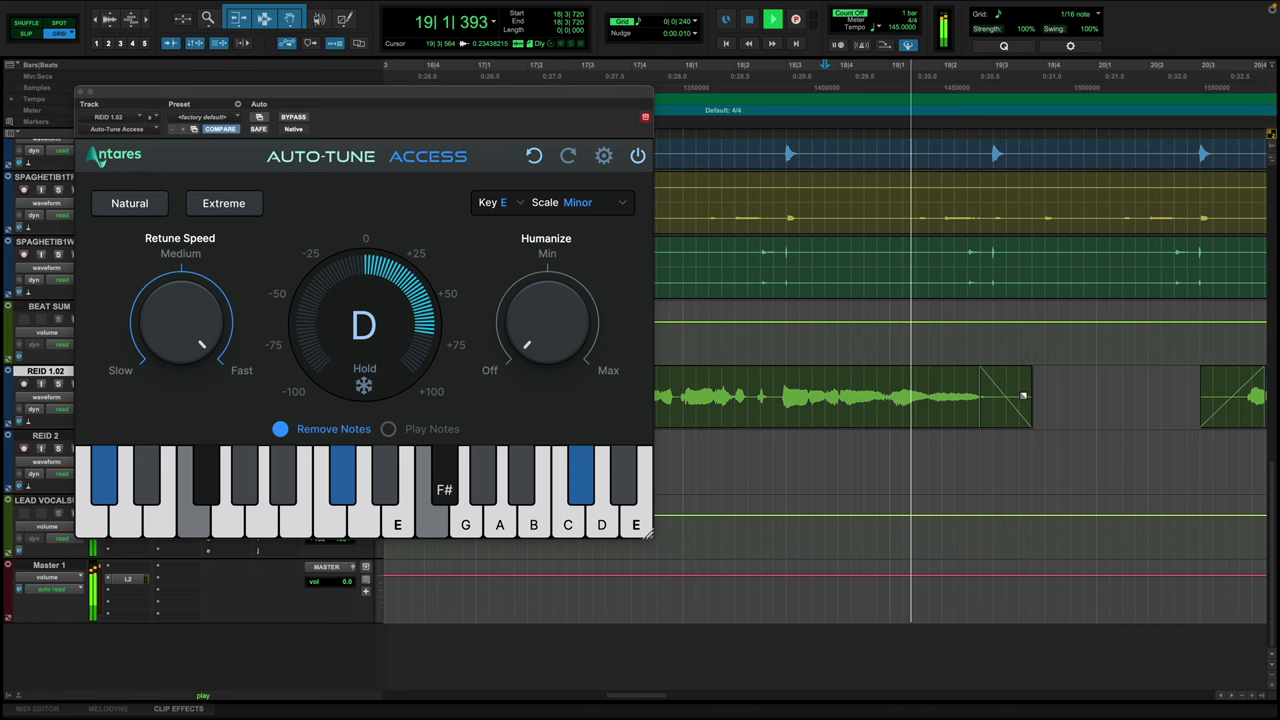
{"action": "key", "text": "space"}
{"action": "key", "text": "space"}
{"action": "key", "text": "space"}
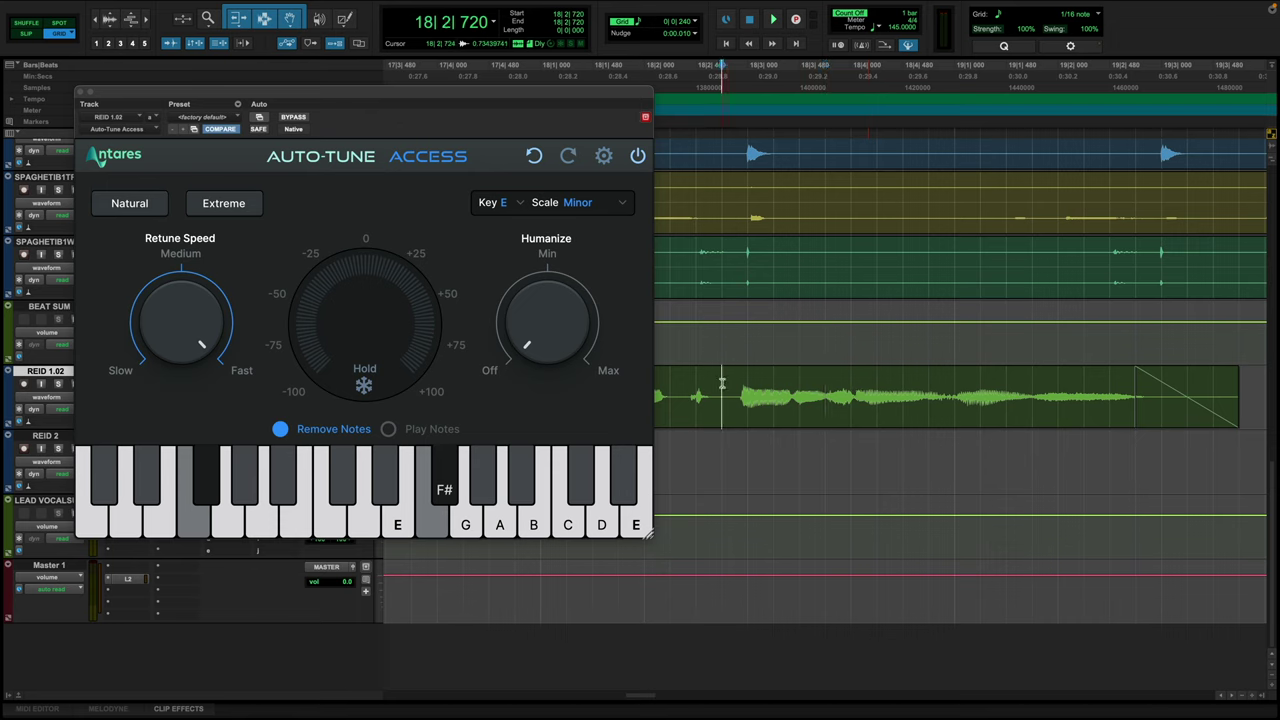
{"action": "key", "text": "space"}
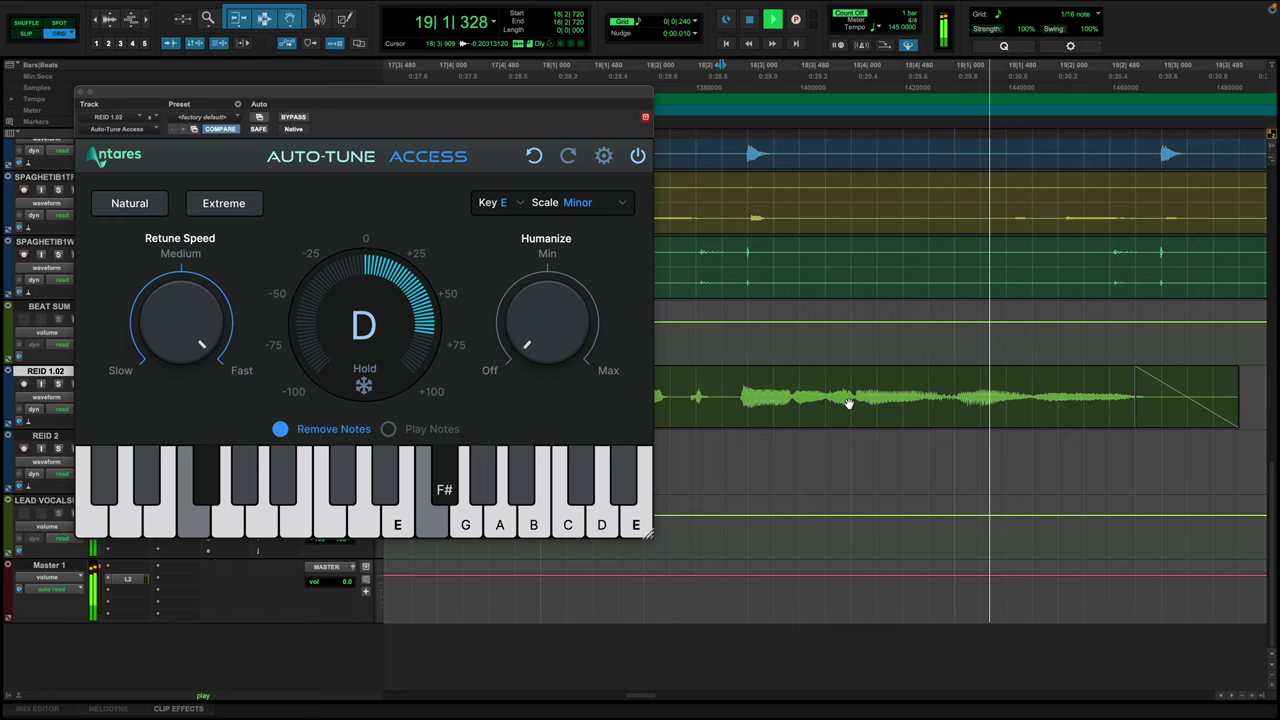
{"action": "key", "text": "space"}
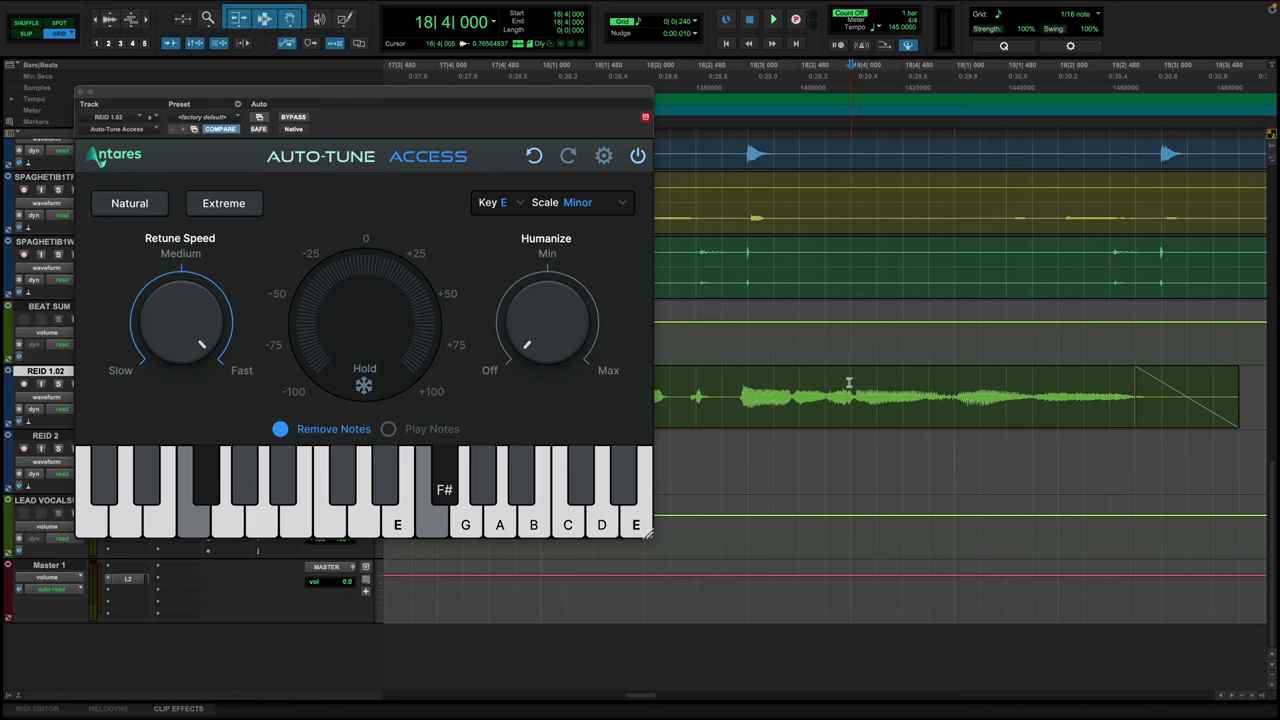
Select one word on REID 1.02 and shift it -39 cents with AudioSuite Pitch II's Fine knob.
{"action": "left_click_drag", "start_coordinate": [849, 382], "coordinate": [952, 383]}
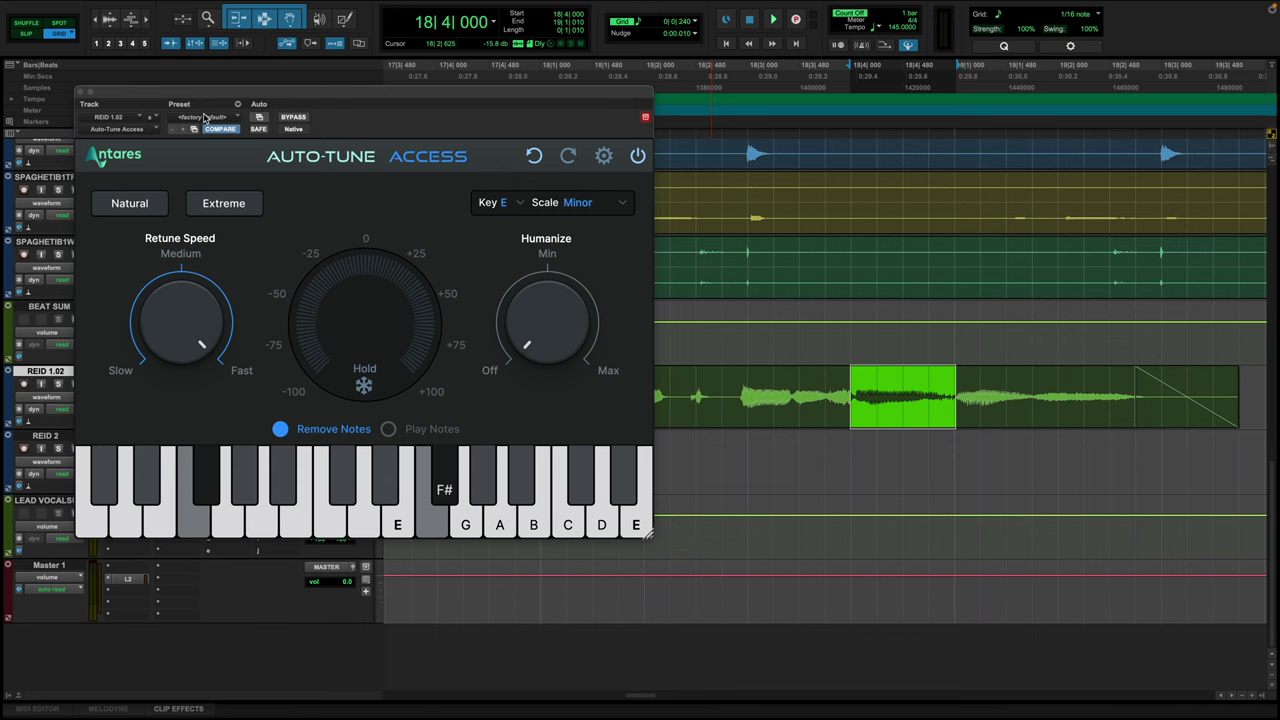
{"action": "key", "text": "space"}
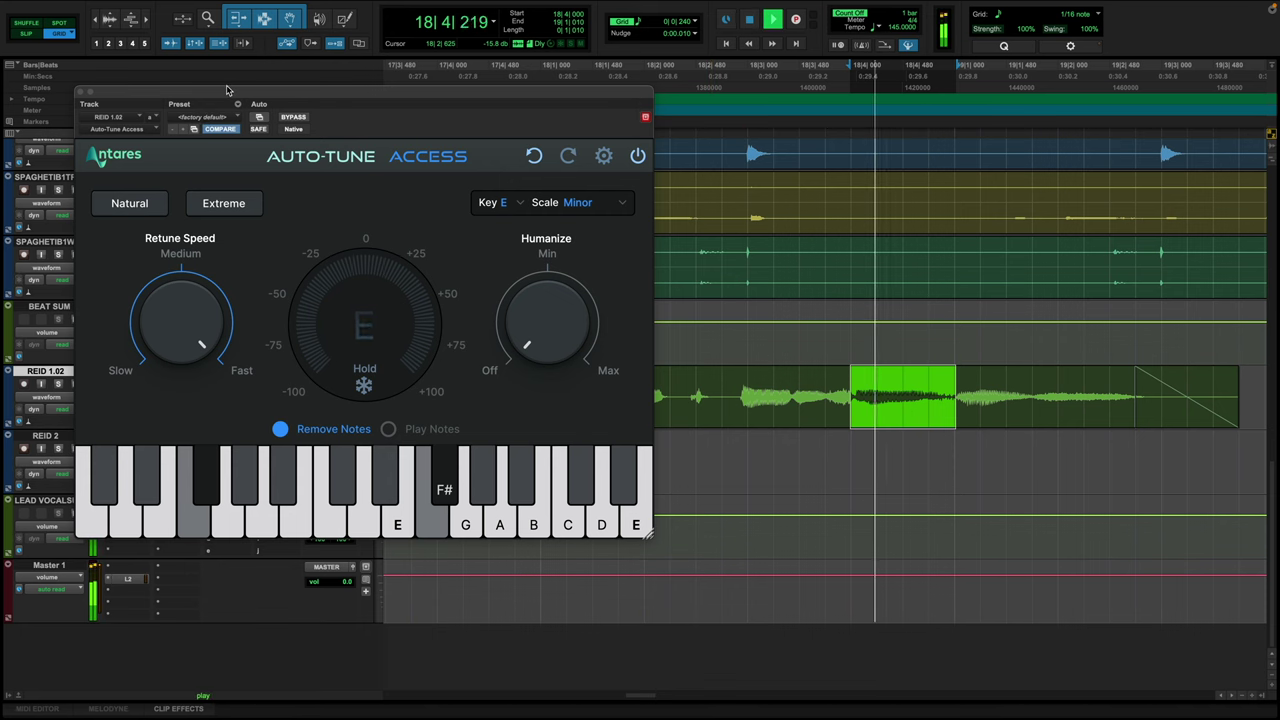
{"action": "left_click", "coordinate": [303, 7]}
{"action": "mouse_move", "coordinate": [325, 94]}
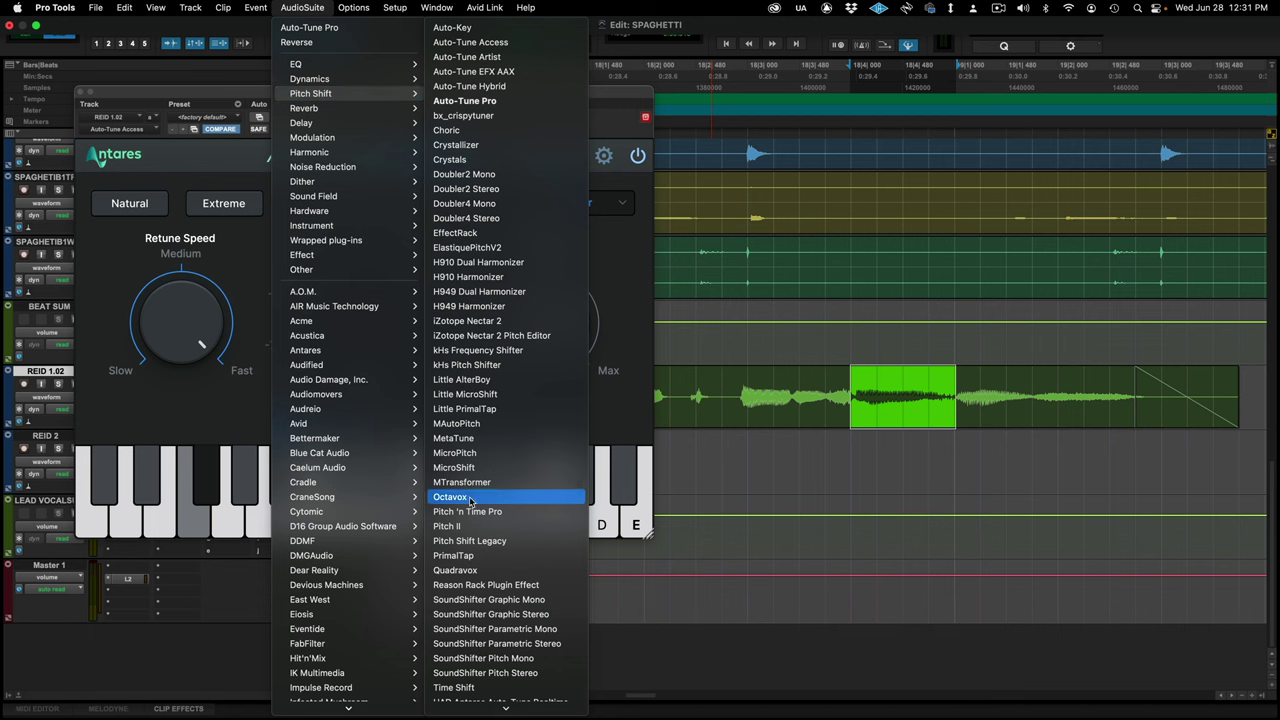
{"action": "left_click", "coordinate": [651, 121]}
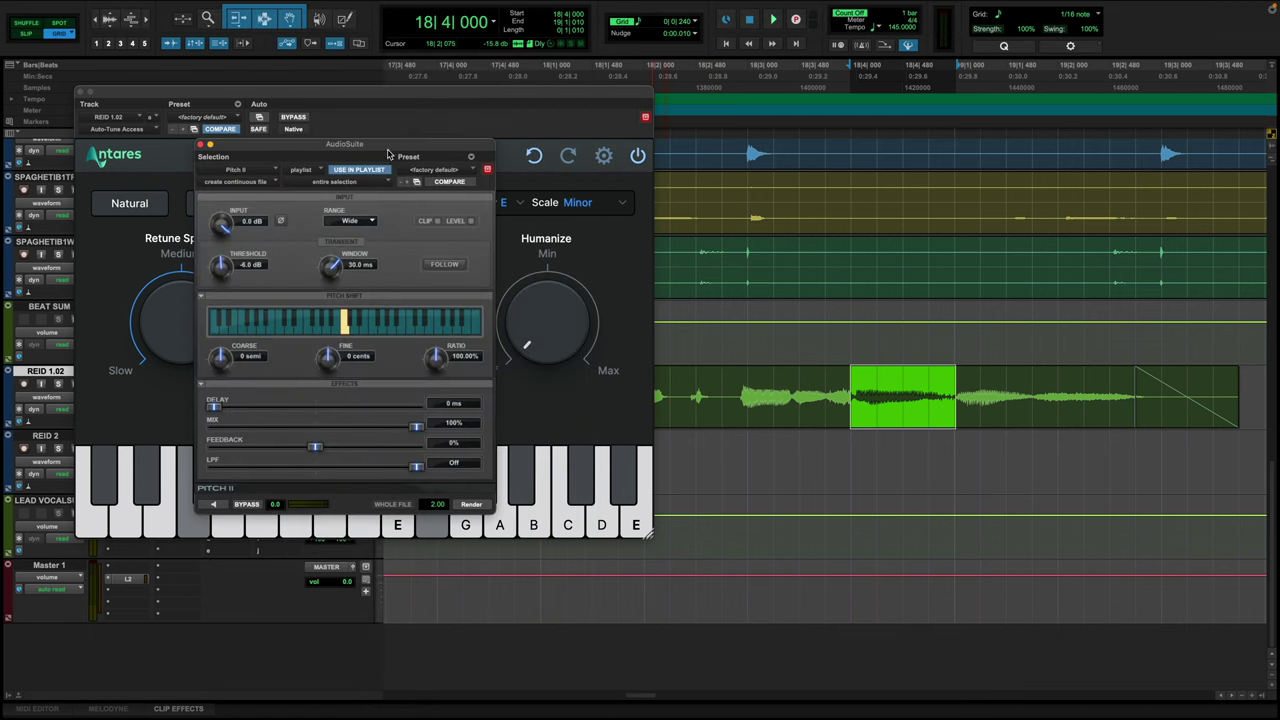
{"action": "left_click_drag", "start_coordinate": [388, 154], "coordinate": [755, 103]}
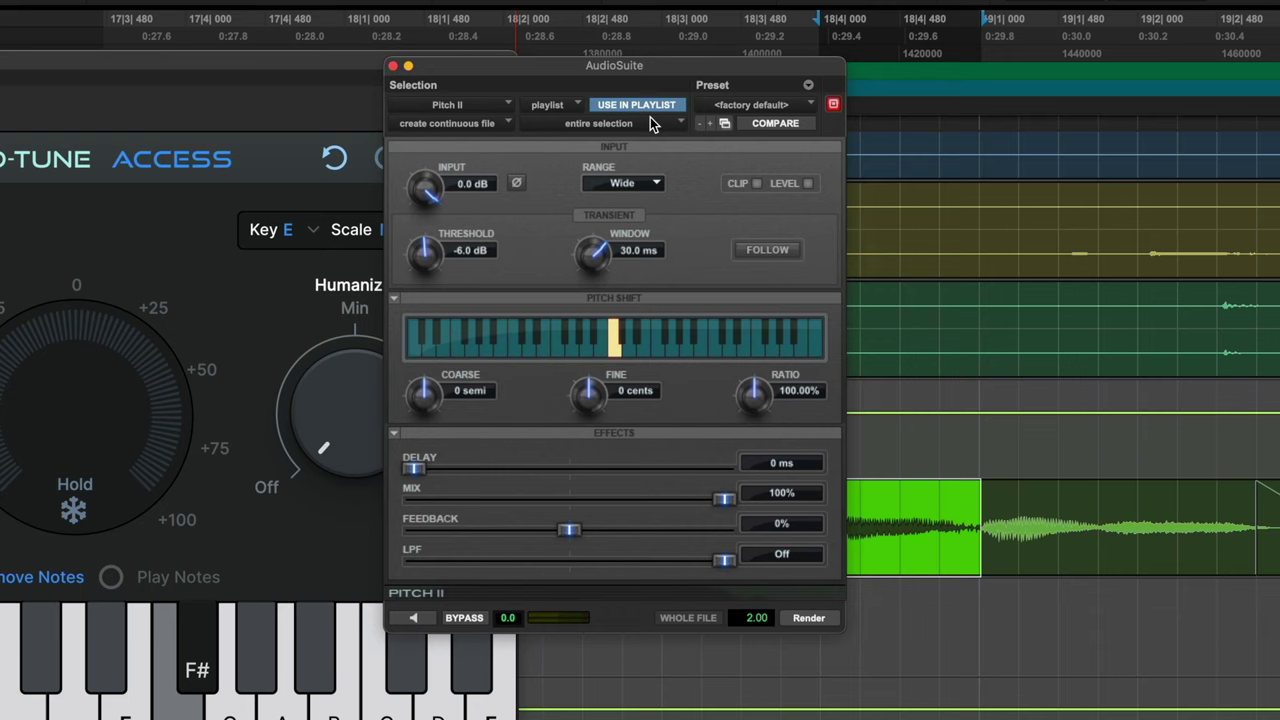
{"action": "left_click_drag", "start_coordinate": [645, 71], "coordinate": [609, 66]}
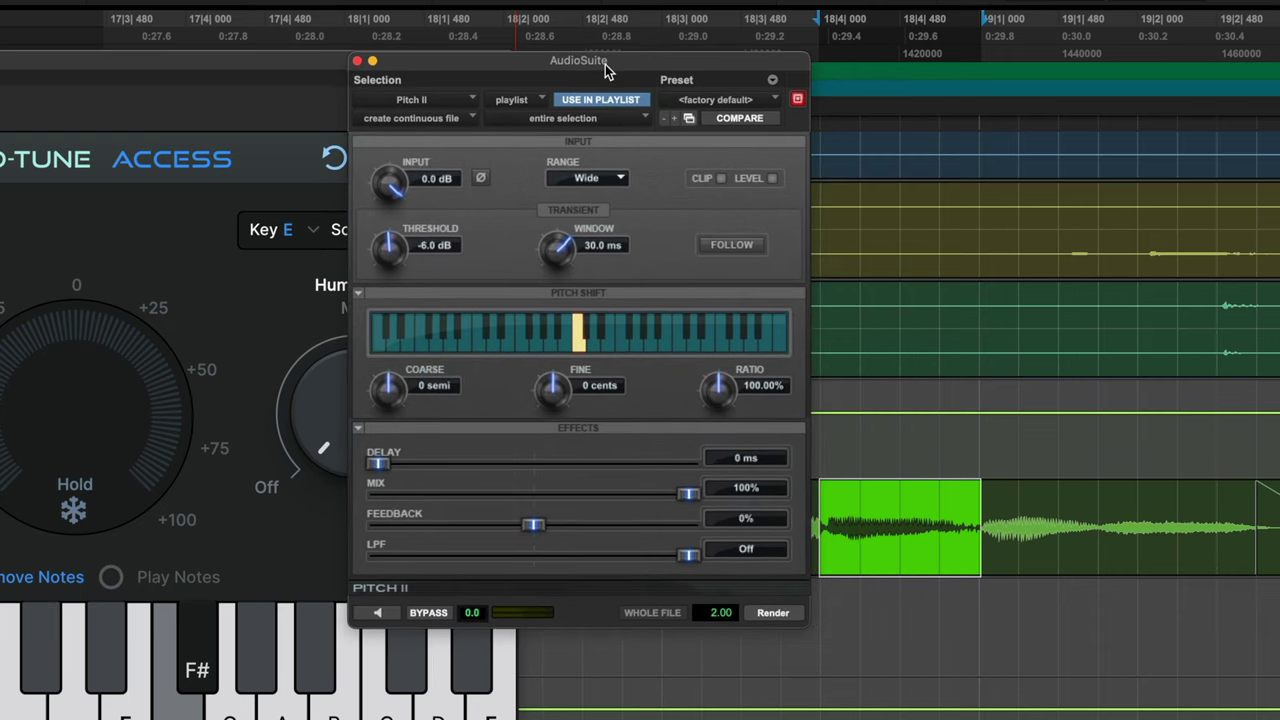
{"action": "left_click", "coordinate": [361, 613]}
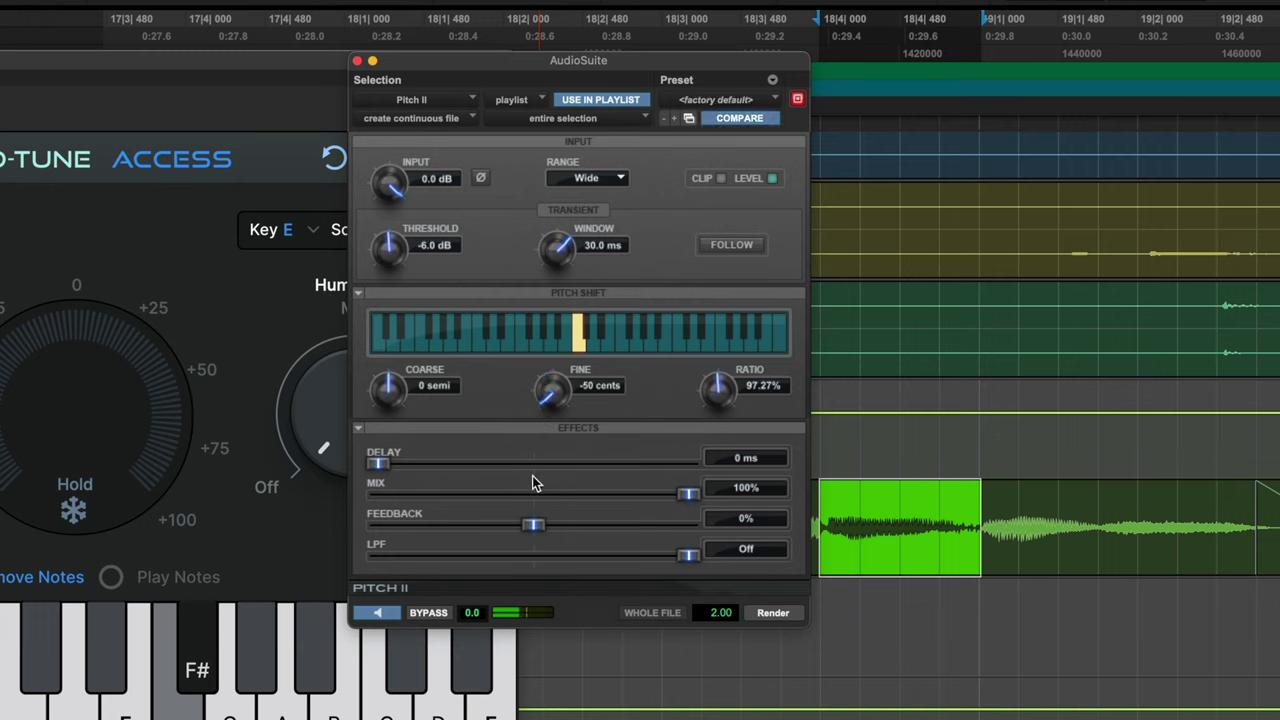
{"action": "mouse_move", "coordinate": [532, 483]}
{"action": "left_mouse_down"}
{"action": "mouse_move", "coordinate": [531, 457]}
{"action": "mouse_move", "coordinate": [525, 483]}
{"action": "left_mouse_up"}
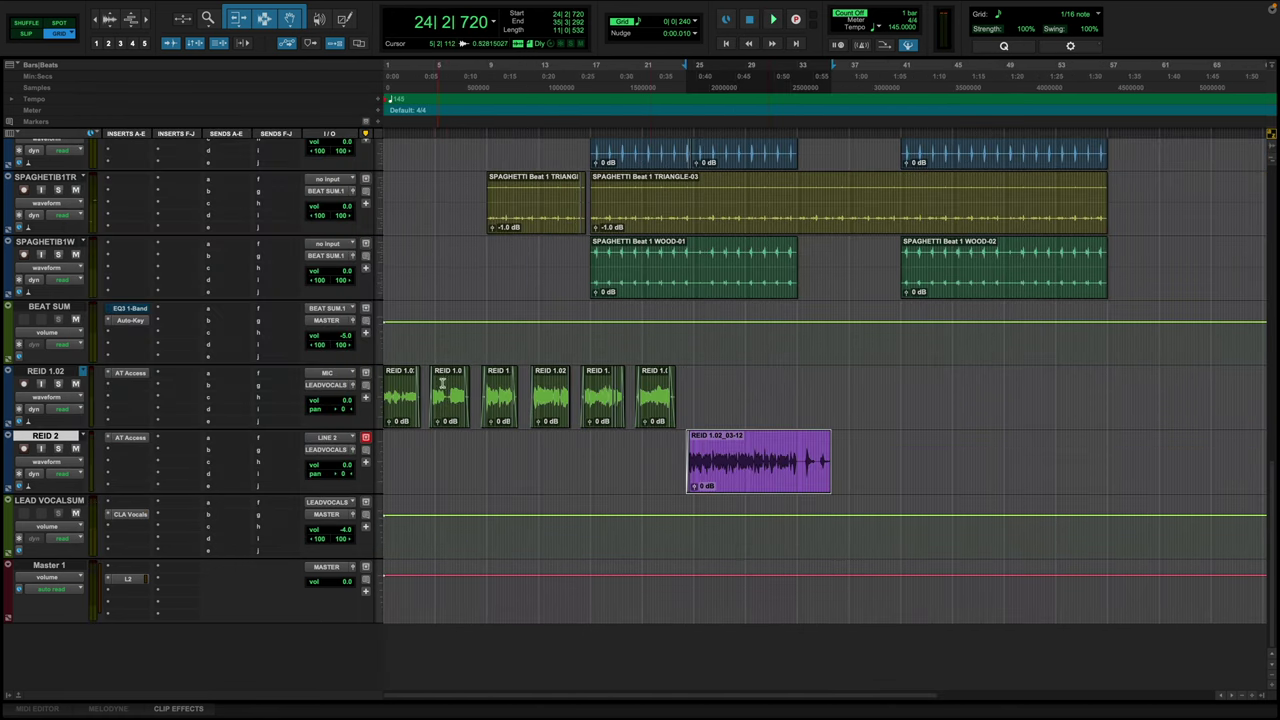
Zoom in and audition the early lead vocal clips from bar 6.
{"action": "key", "text": "space"}
{"action": "key", "text": "ctrl+bracketright"}
{"action": "key", "text": "space"}
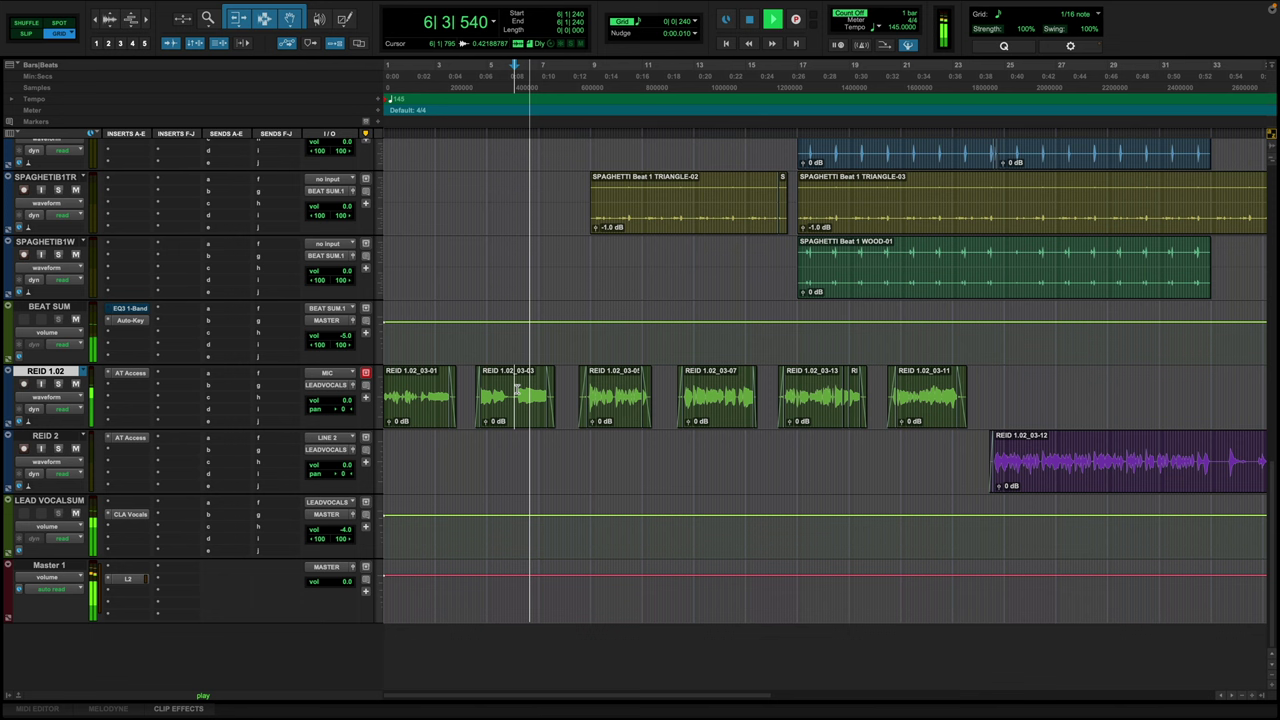
{"action": "key", "text": "space"}
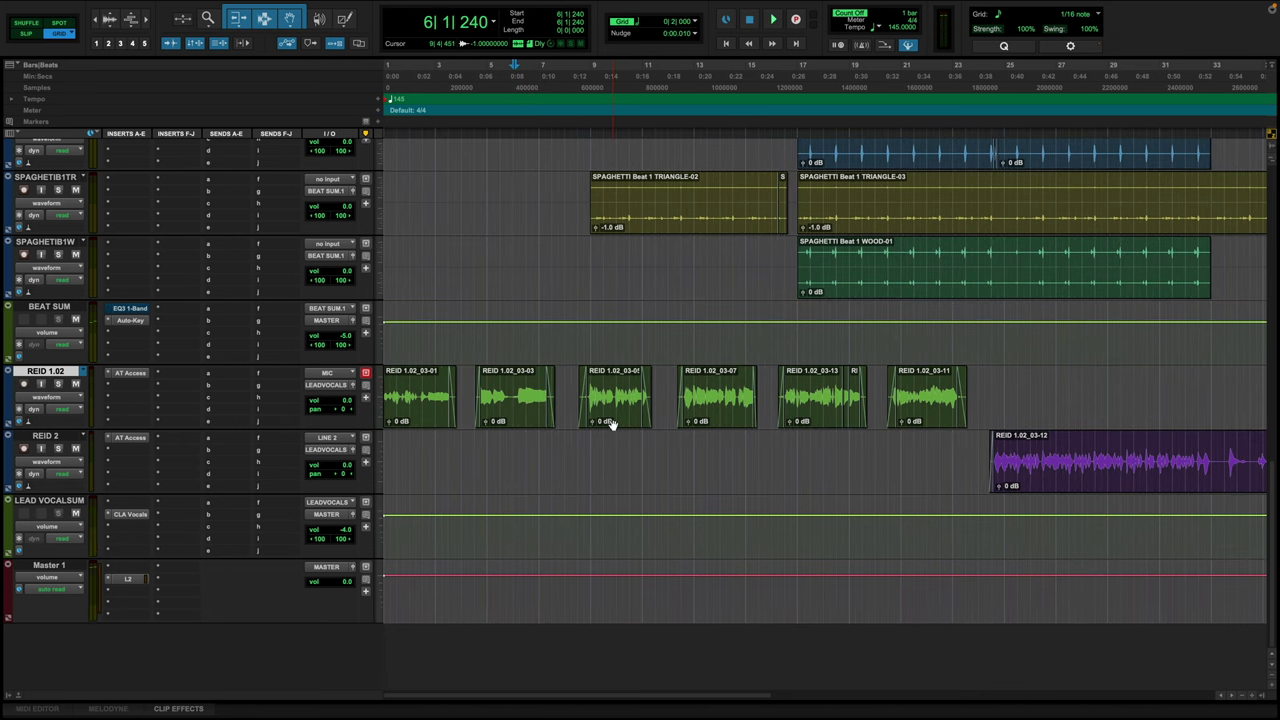
{"action": "key", "text": "ctrl+bracketleft"}
Paste the short vocal clip at bar 30, play it, and return to the session start.
{"action": "left_click", "coordinate": [760, 393]}
{"action": "key", "text": "ctrl+v"}
{"action": "key", "text": "space"}
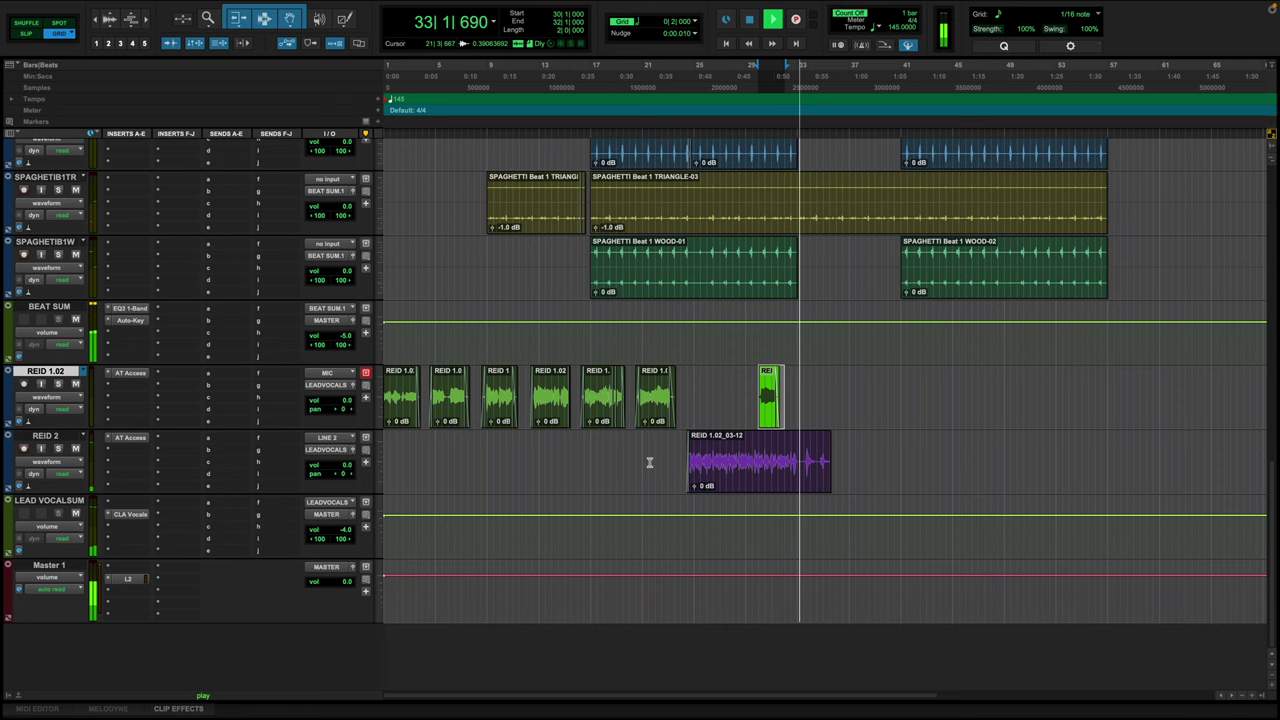
{"action": "key", "text": "space"}
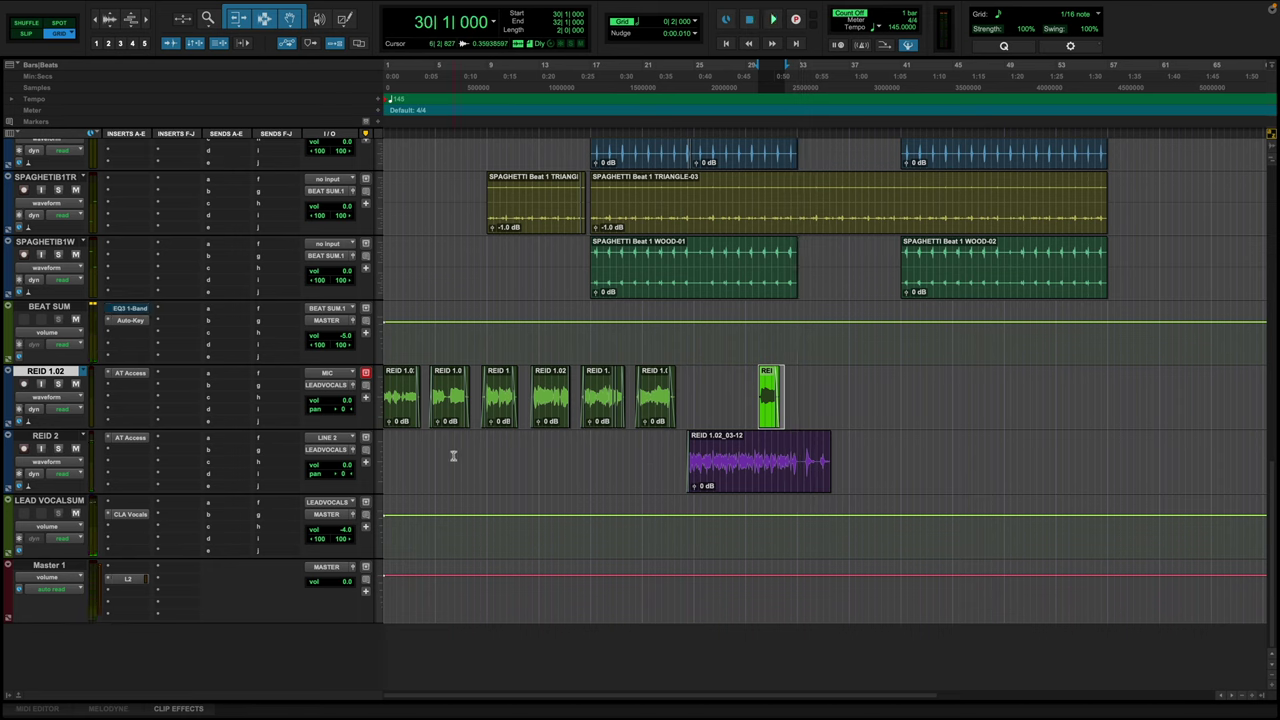
{"action": "key", "text": "Return"}
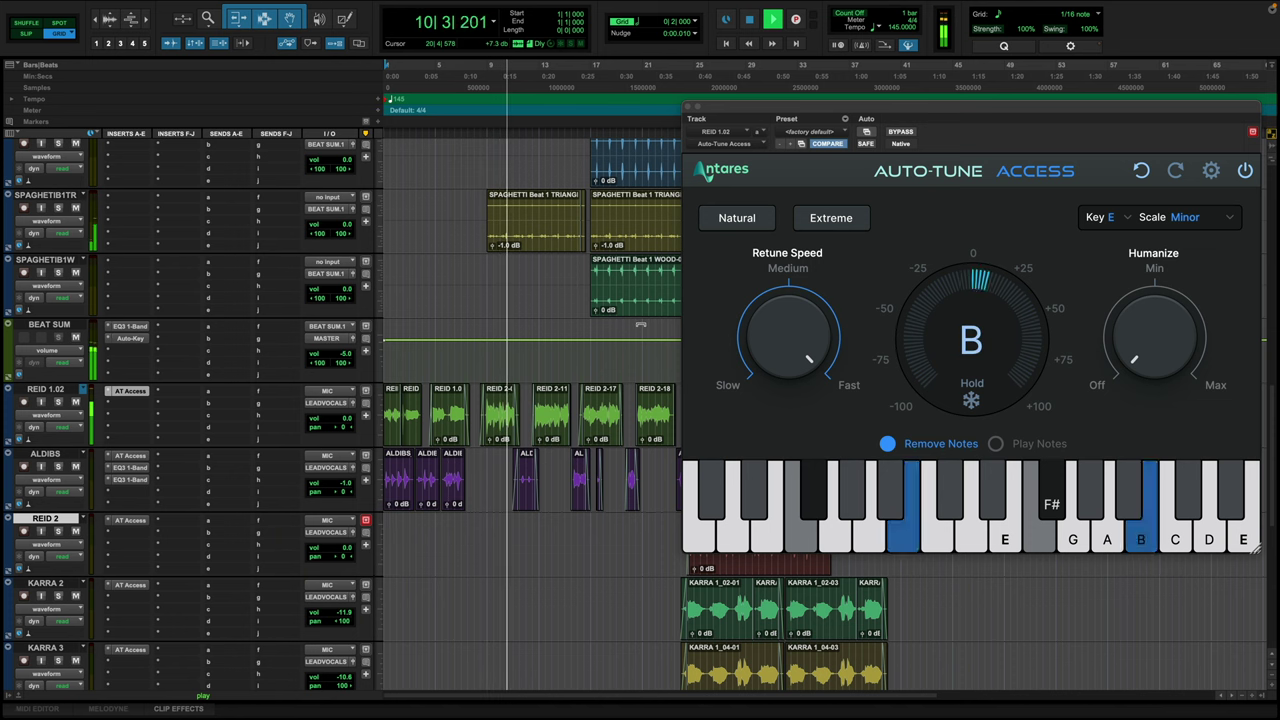
Move the Auto-Tune Access window aside to get to the Auto-Tune Essentials page.
{"action": "left_click_drag", "start_coordinate": [726, 107], "coordinate": [688, 125]}
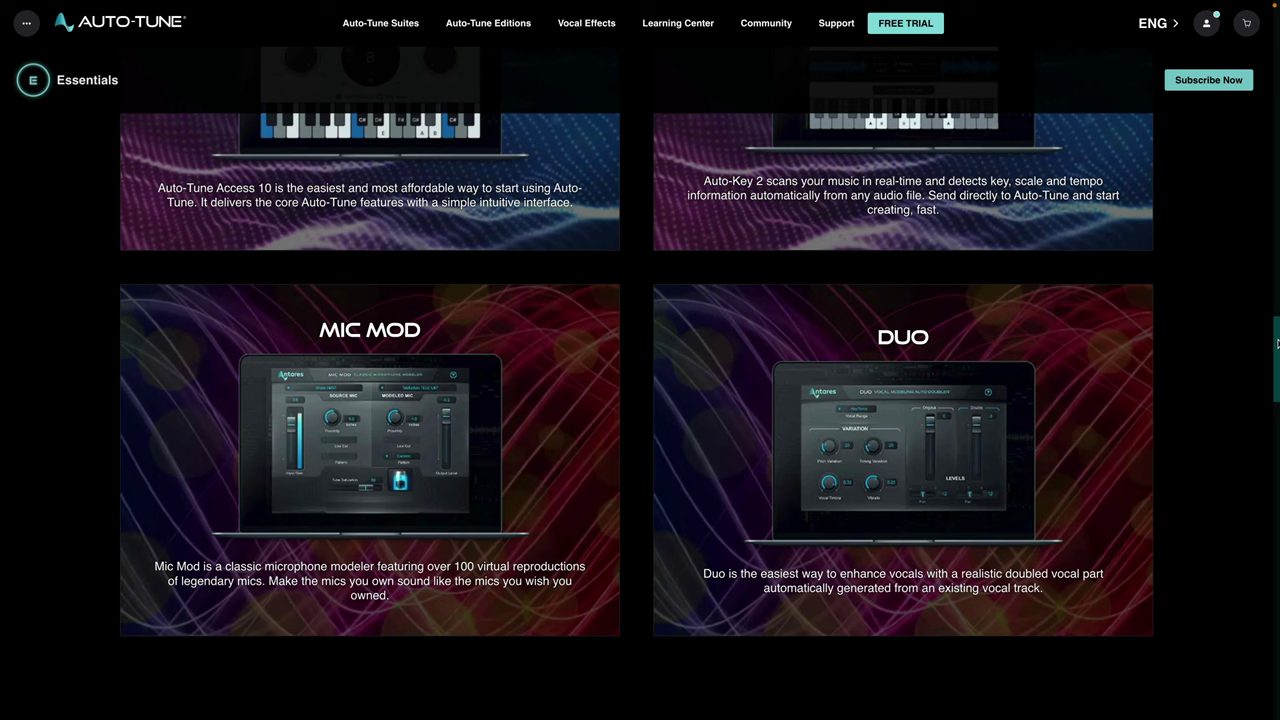
{"action": "left_click_drag", "start_coordinate": [1276, 345], "coordinate": [1277, 300]}
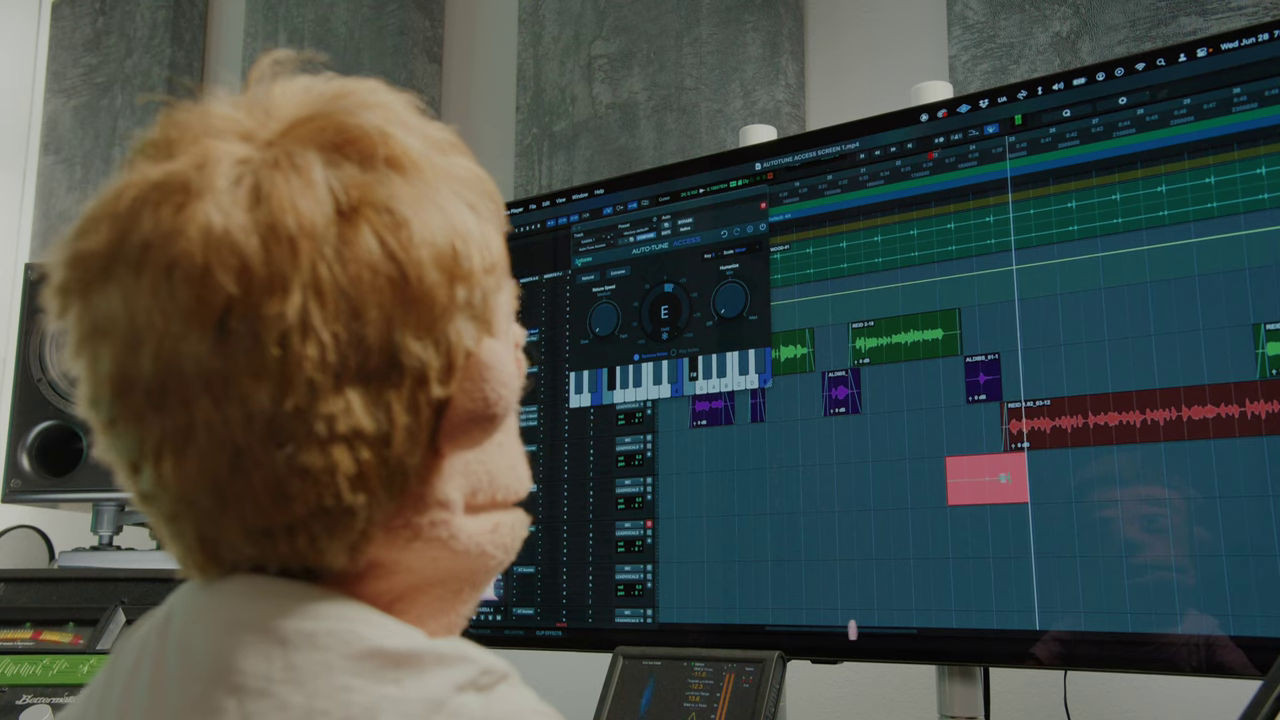